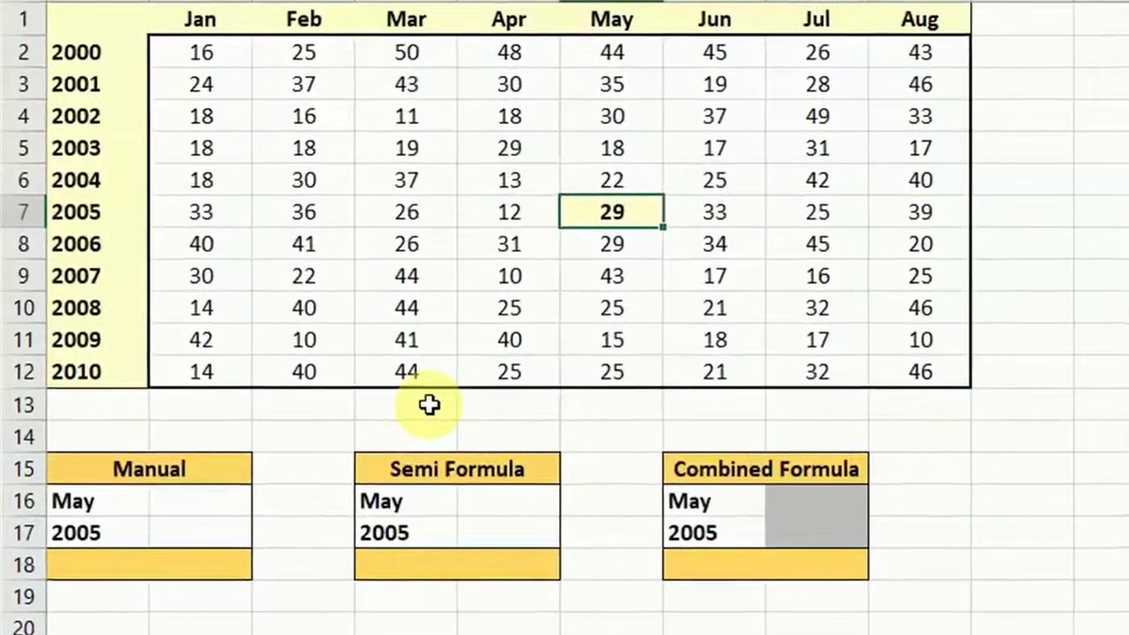
Locate the May 2005 value, 29, where the May column meets the 2005 row.
{"action": "mouse_move", "coordinate": [220, 51]}
{"action": "left_mouse_down"}
{"action": "mouse_move", "coordinate": [882, 262]}
{"action": "mouse_move", "coordinate": [920, 370]}
{"action": "left_mouse_up"}
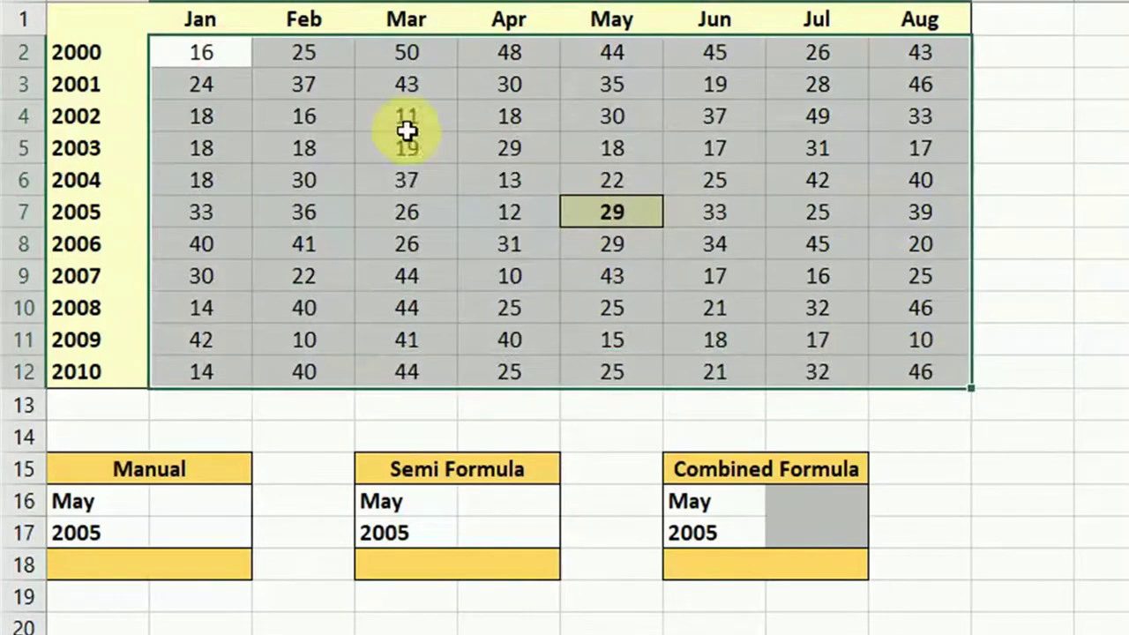
{"action": "mouse_move", "coordinate": [237, 55]}
{"action": "left_mouse_down"}
{"action": "mouse_move", "coordinate": [566, 56]}
{"action": "mouse_move", "coordinate": [609, 371]}
{"action": "left_mouse_up"}
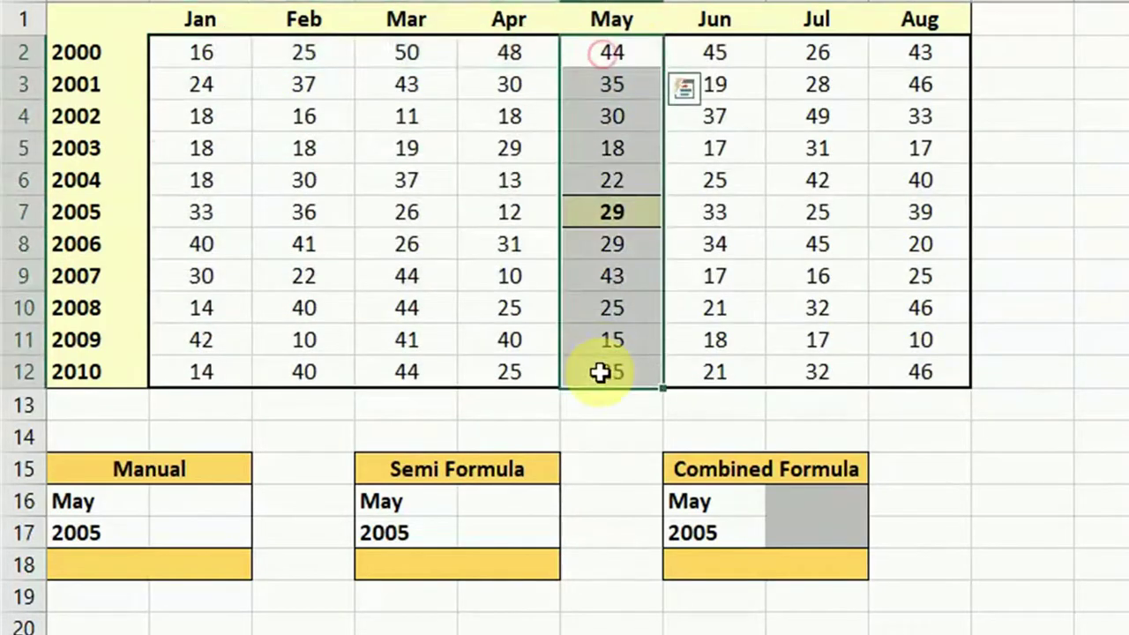
{"action": "left_click_drag", "start_coordinate": [227, 207], "coordinate": [919, 212], "text": "ctrl"}
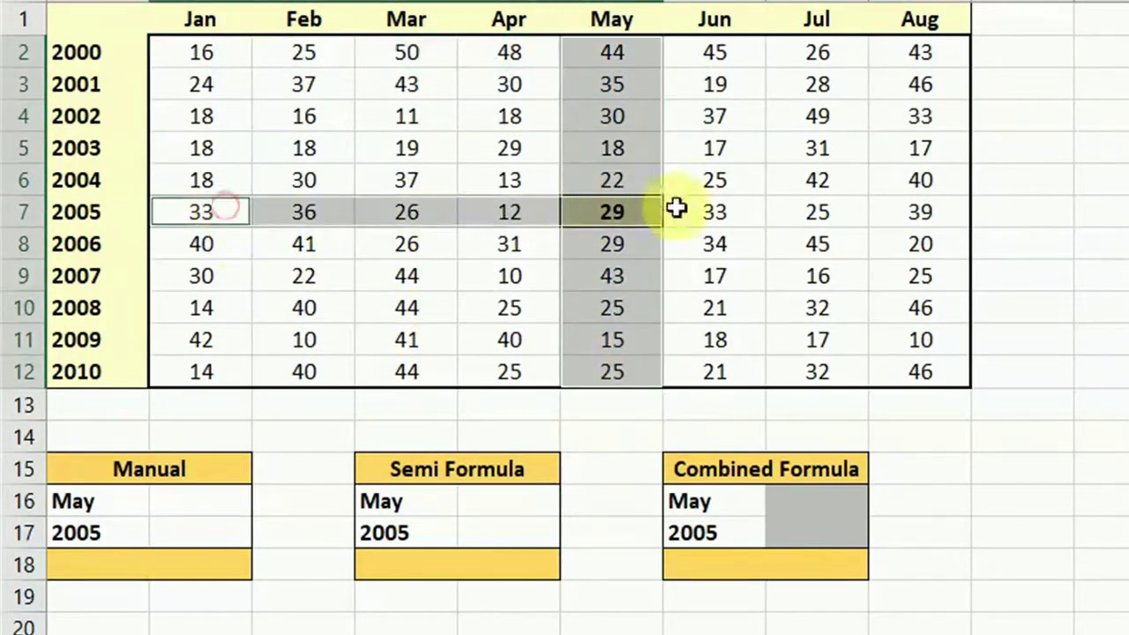
{"action": "left_click", "coordinate": [590, 212]}
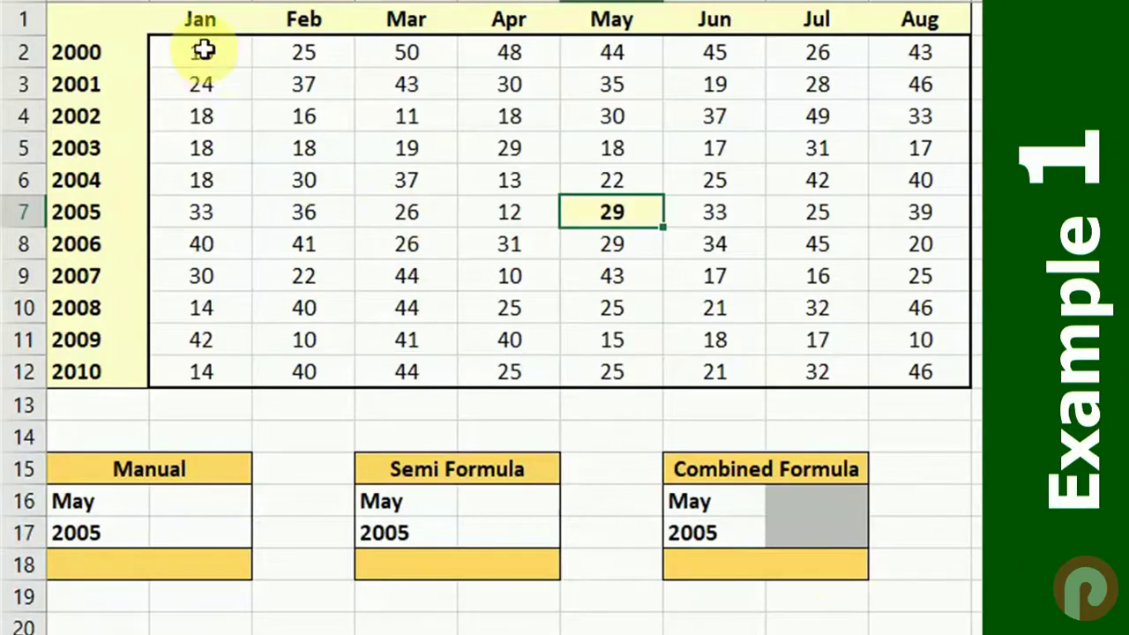
Count the month columns and enter 5 beside May in the Manual box.
{"action": "left_click_drag", "start_coordinate": [201, 51], "coordinate": [933, 382]}
{"action": "left_click_drag", "start_coordinate": [240, 51], "coordinate": [591, 51]}
{"action": "left_click", "coordinate": [230, 500]}
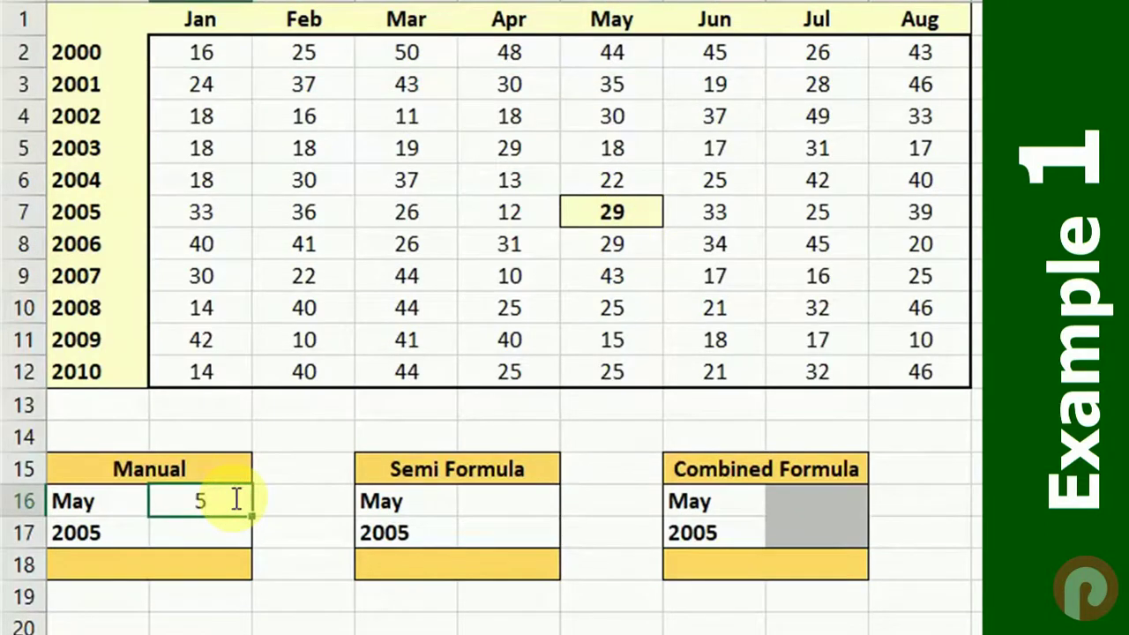
{"action": "key", "text": "Return"}
Count the year rows, enter 6 beside 2005, and begin an INDEX formula below.
{"action": "left_click_drag", "start_coordinate": [168, 51], "coordinate": [187, 209]}
{"action": "left_click", "coordinate": [205, 527]}
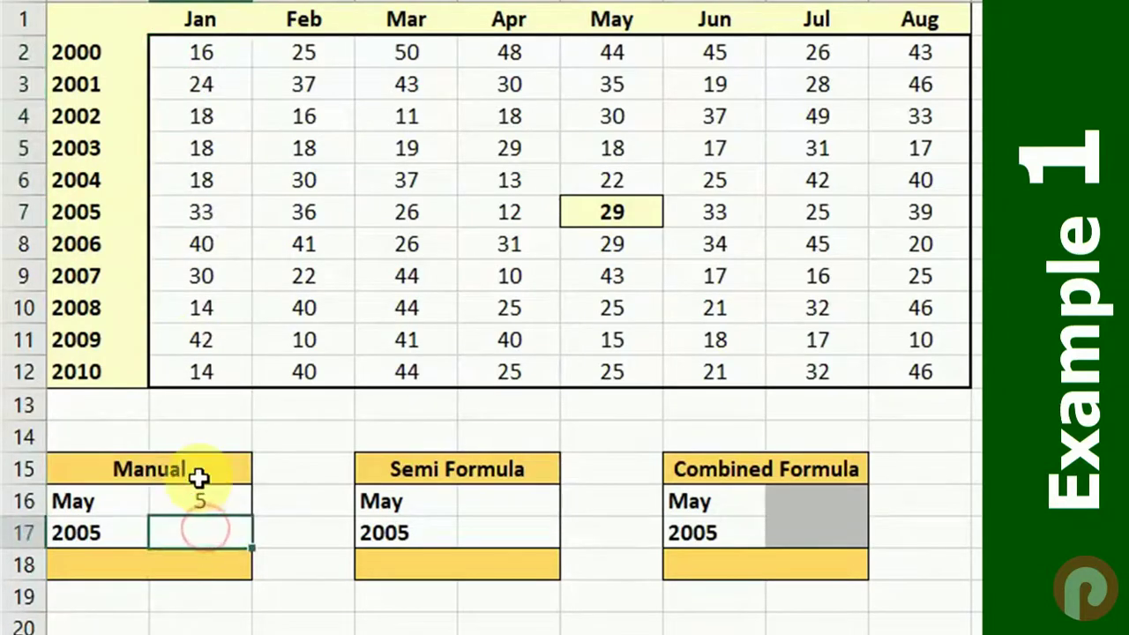
{"action": "type", "text": "6"}
{"action": "key", "text": "Return"}
{"action": "type", "text": "="}
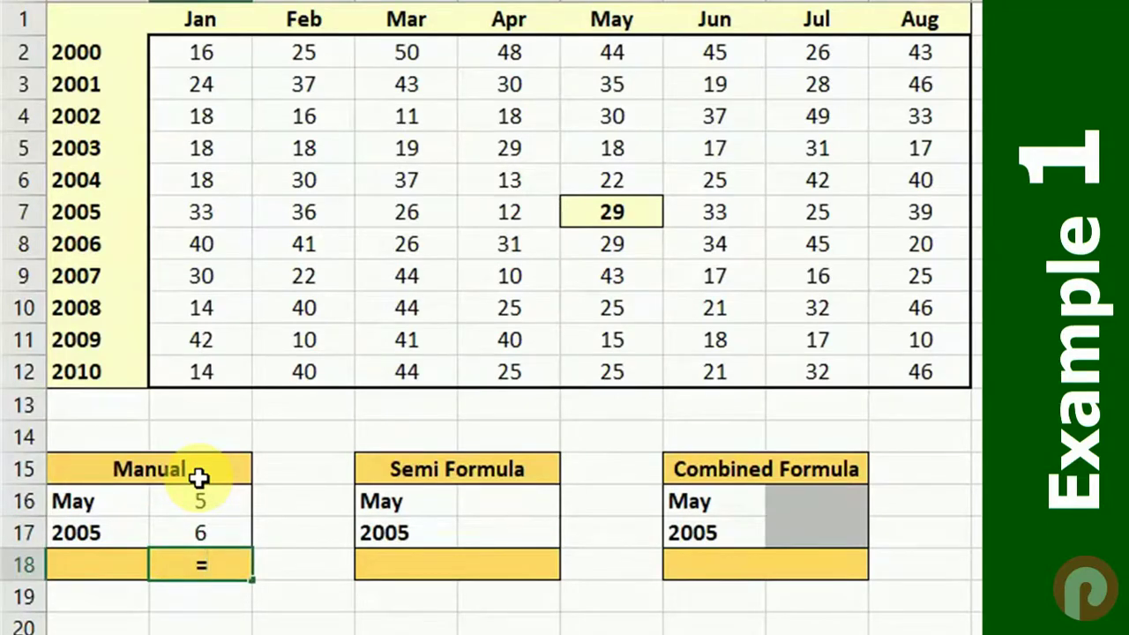
{"action": "type", "text": "index("}
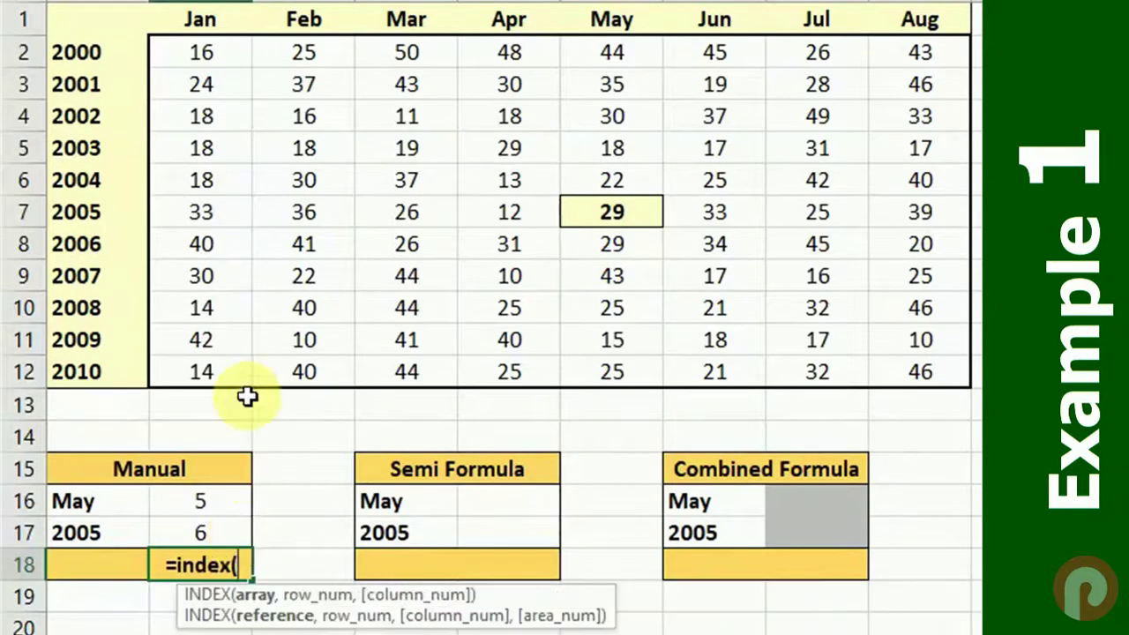
Complete =INDEX(B2:I12,6,5) in the Manual result cell, returning 29.
{"action": "mouse_move", "coordinate": [188, 51]}
{"action": "left_mouse_down"}
{"action": "mouse_move", "coordinate": [842, 245]}
{"action": "mouse_move", "coordinate": [859, 354]}
{"action": "left_mouse_up"}
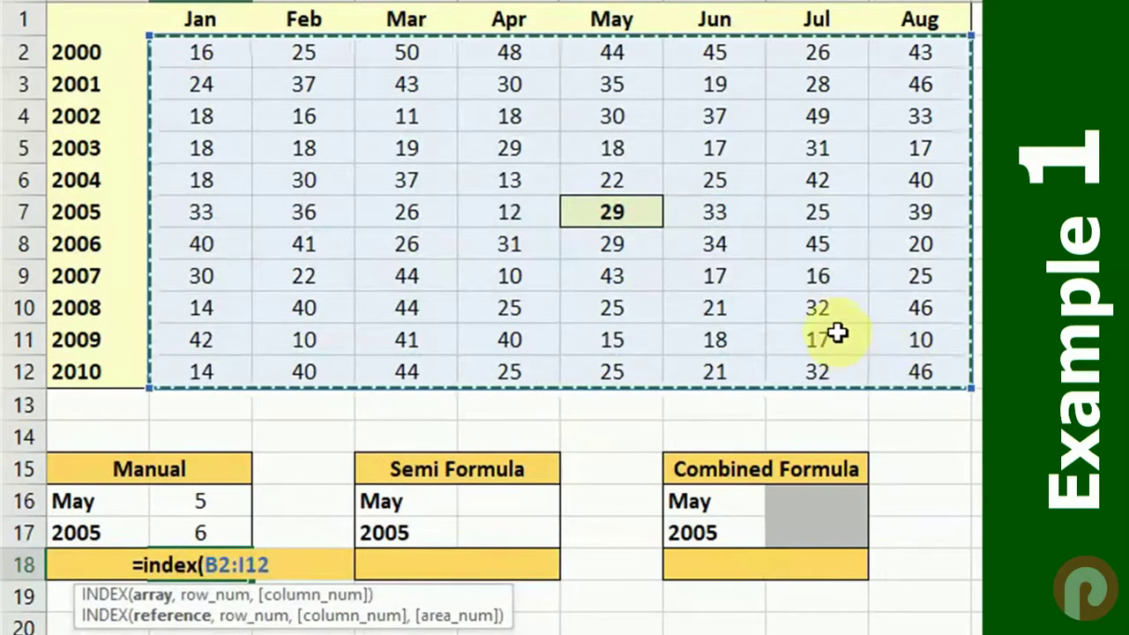
{"action": "type", "text": ","}
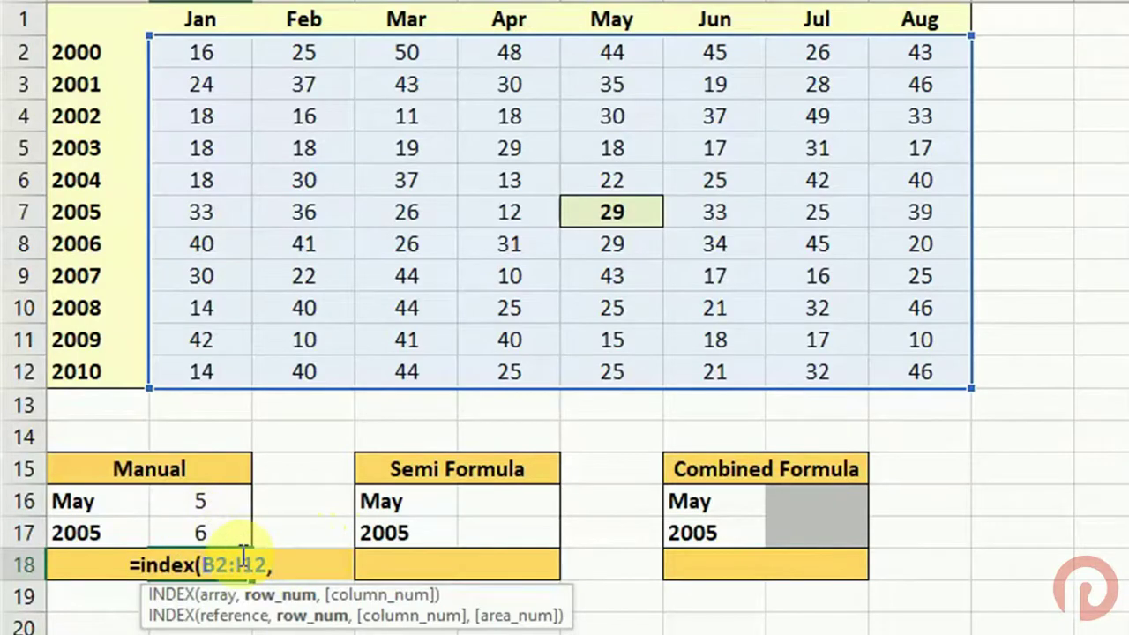
{"action": "type", "text": "6"}
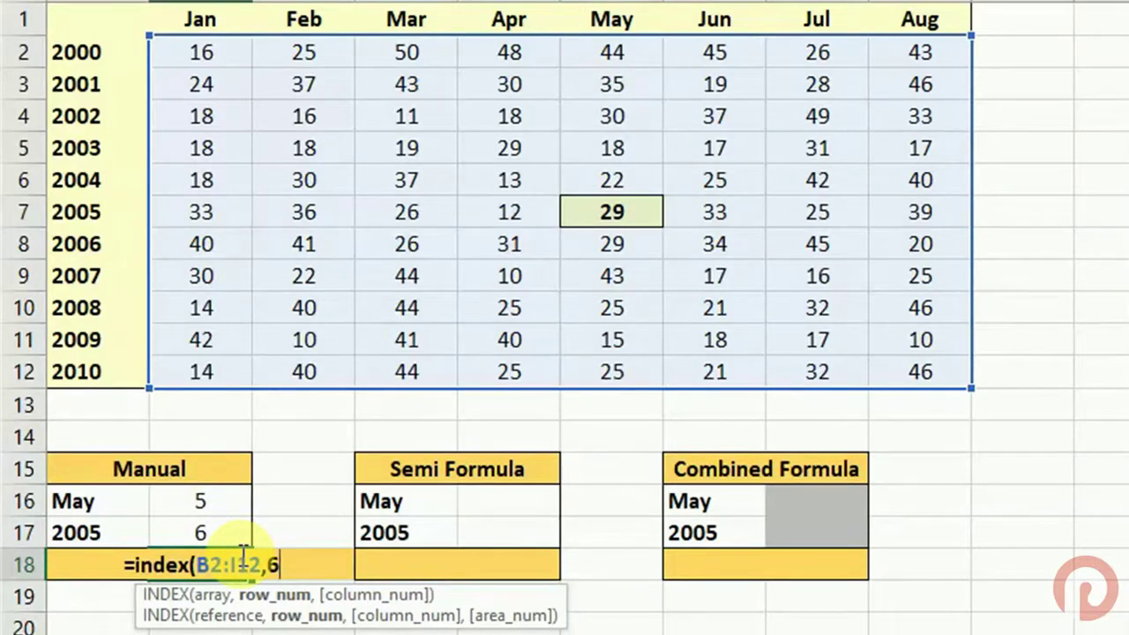
{"action": "type", "text": ","}
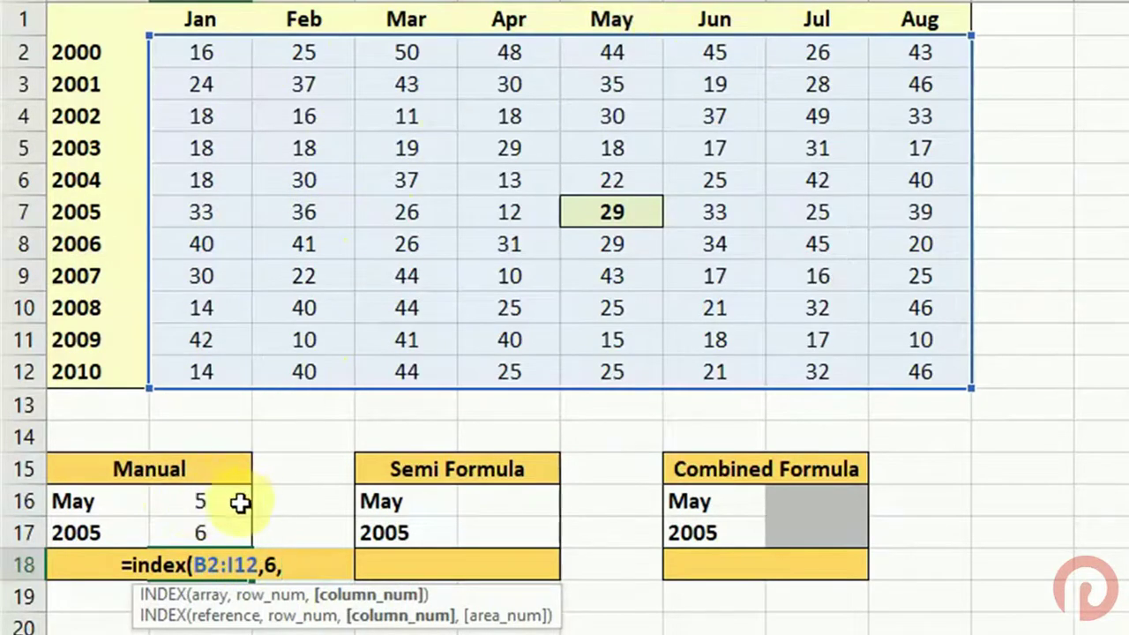
{"action": "type", "text": "5)"}
{"action": "key", "text": "Return"}
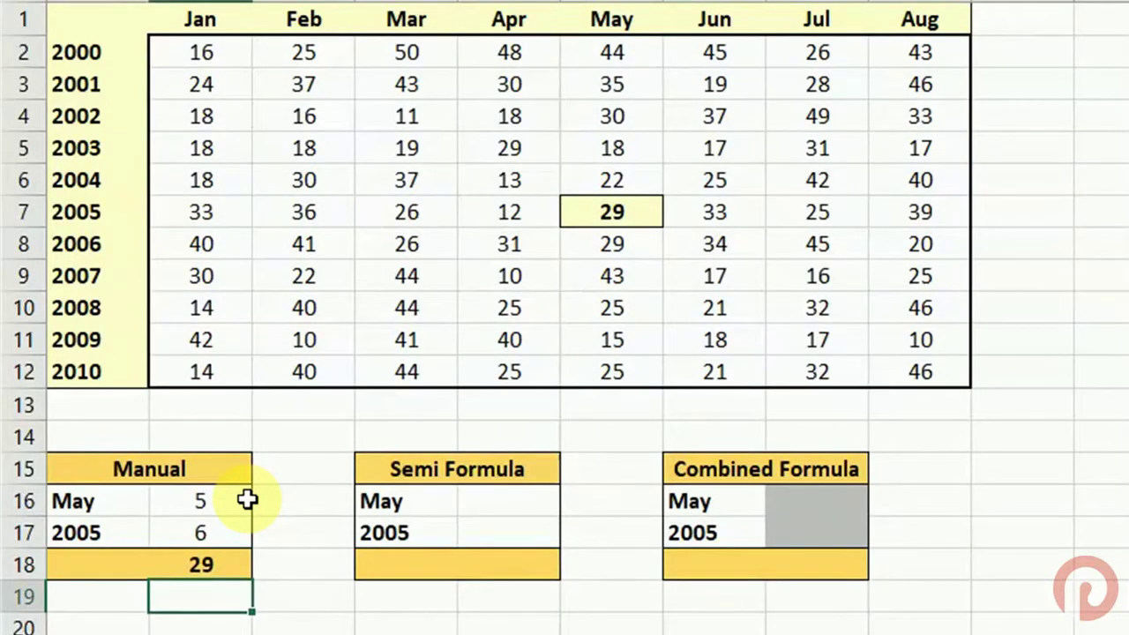
Review the INDEX formula's table range and column argument, keeping the result 29.
{"action": "left_click", "coordinate": [183, 566]}
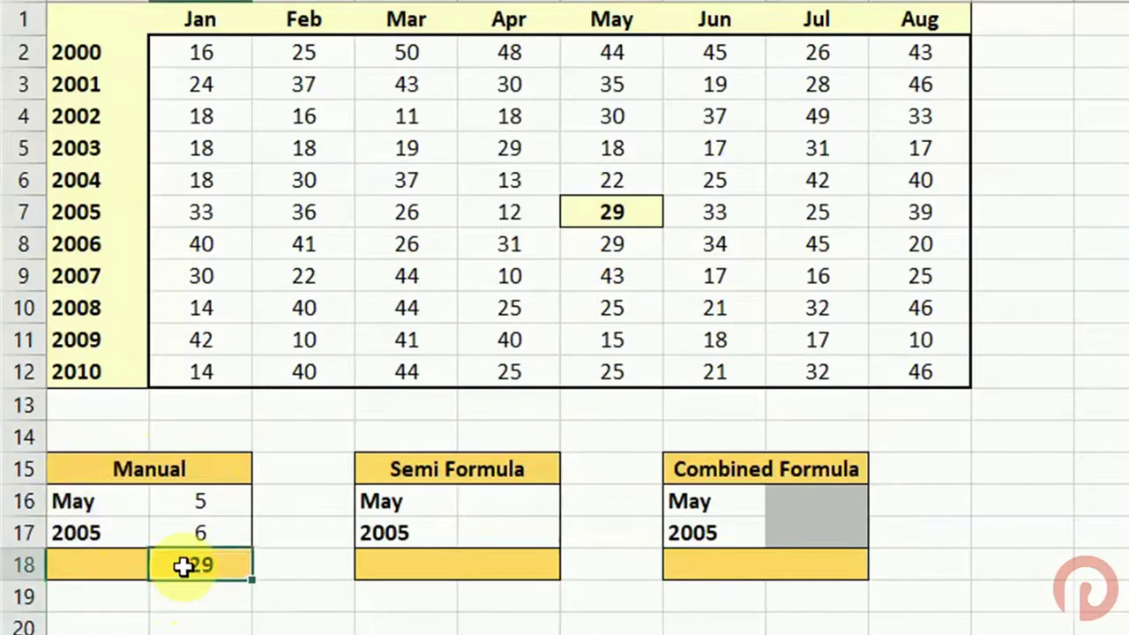
{"action": "double_click", "coordinate": [183, 567]}
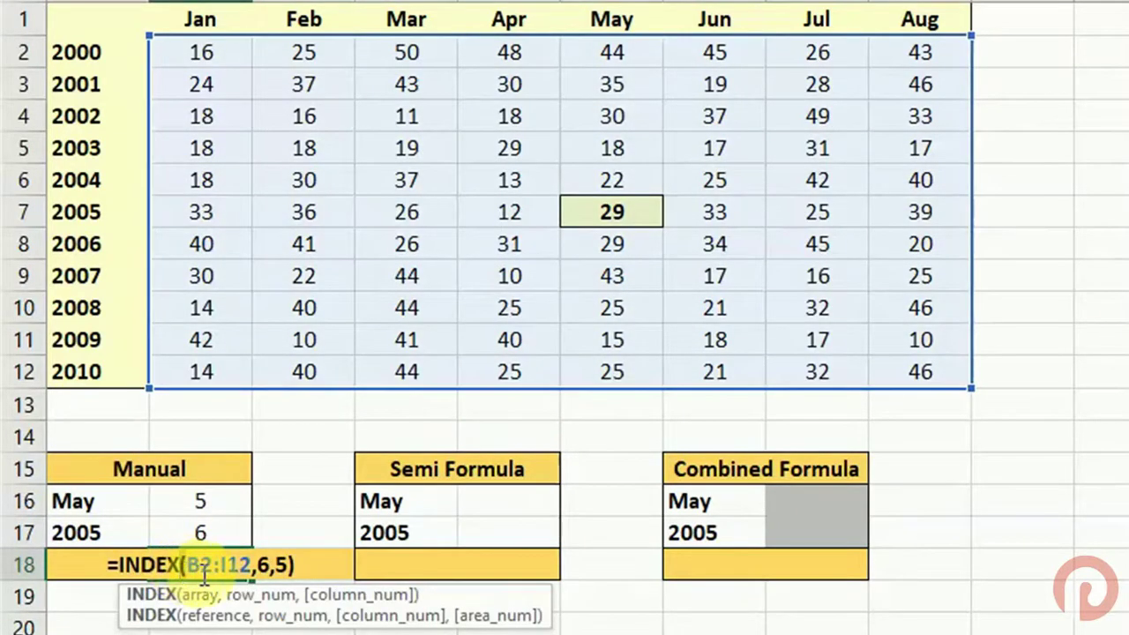
{"action": "left_click_drag", "start_coordinate": [191, 564], "coordinate": [250, 564]}
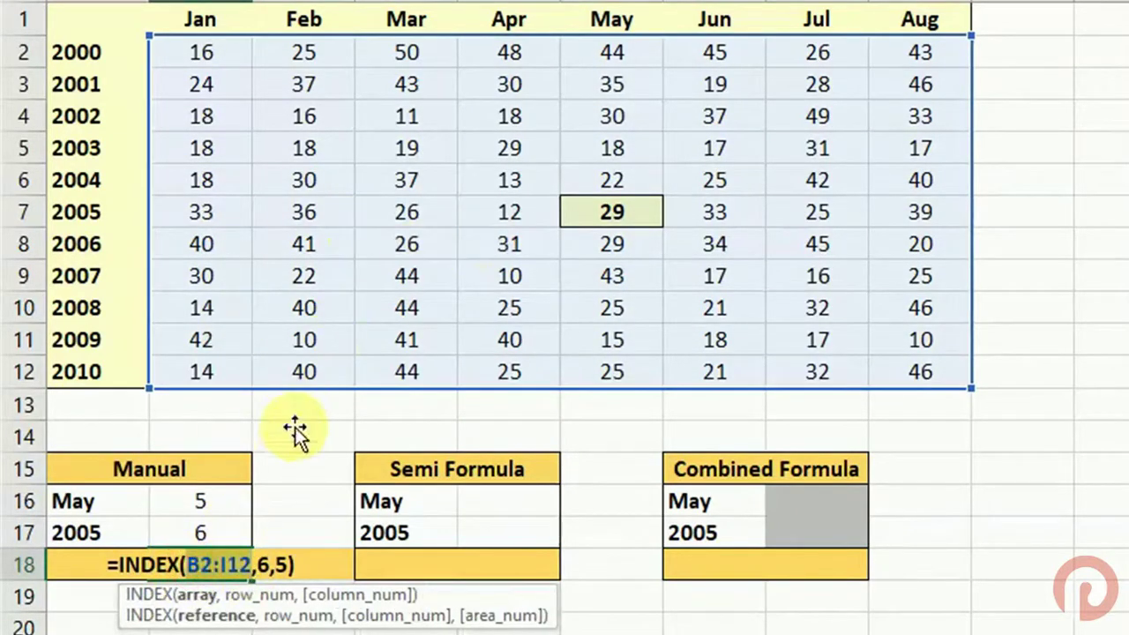
{"action": "left_click", "coordinate": [278, 564]}
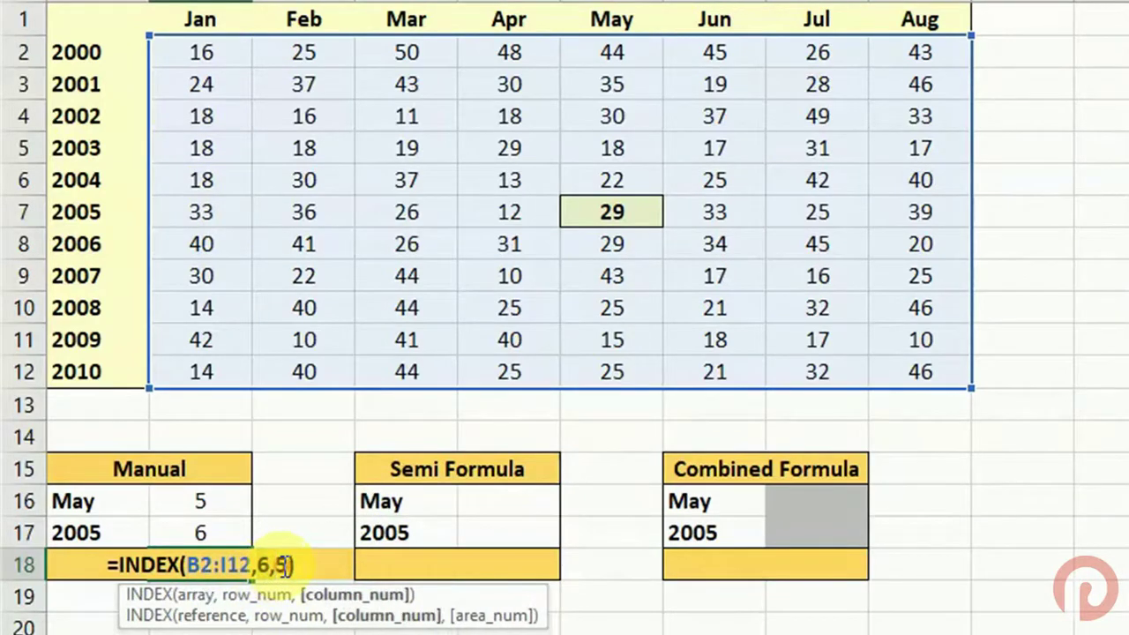
{"action": "double_click", "coordinate": [280, 564]}
{"action": "key", "text": "Return"}
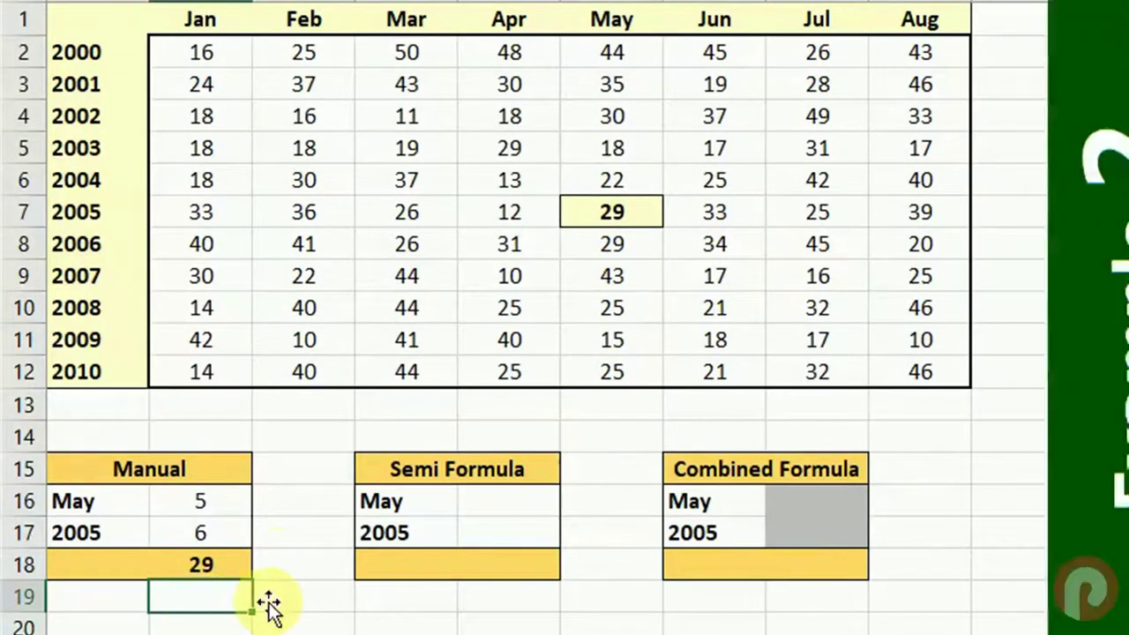
{"action": "left_click", "coordinate": [501, 501]}
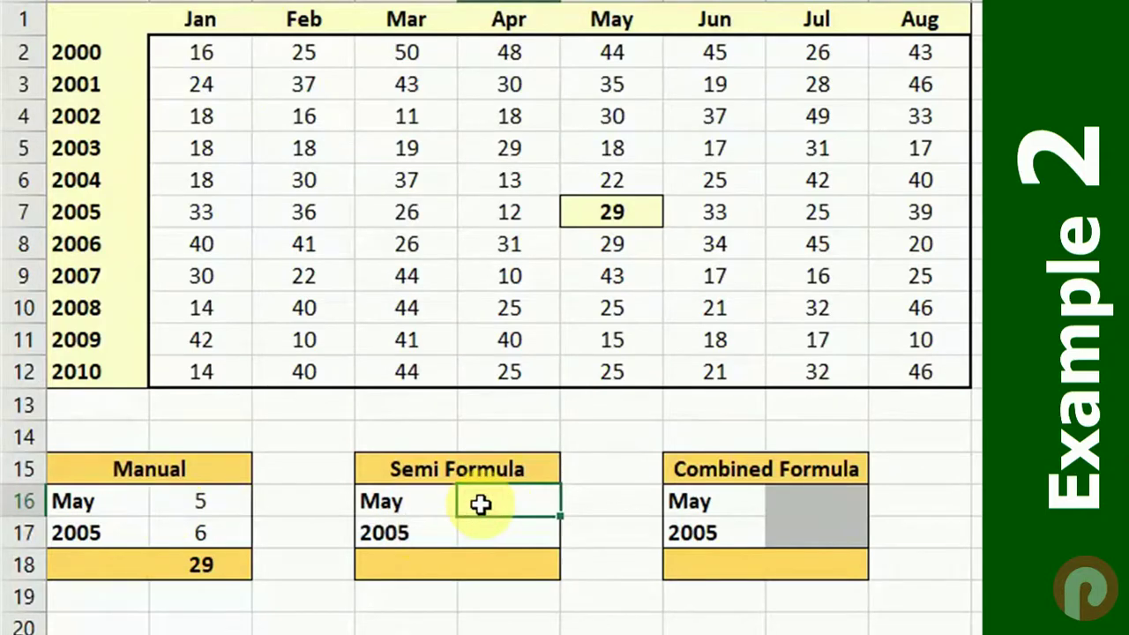
Enter =MATCH(D16,B1:I1,0) beside May in the Semi Formula box, returning 5.
{"action": "type", "text": "=m"}
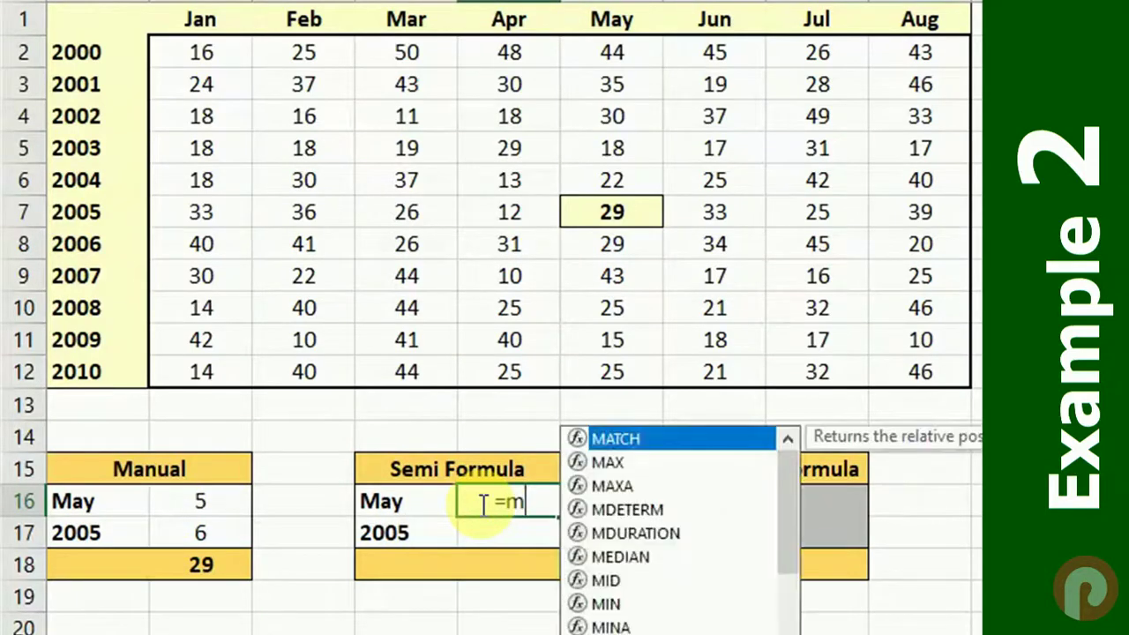
{"action": "type", "text": "atch"}
{"action": "key", "text": "Tab"}
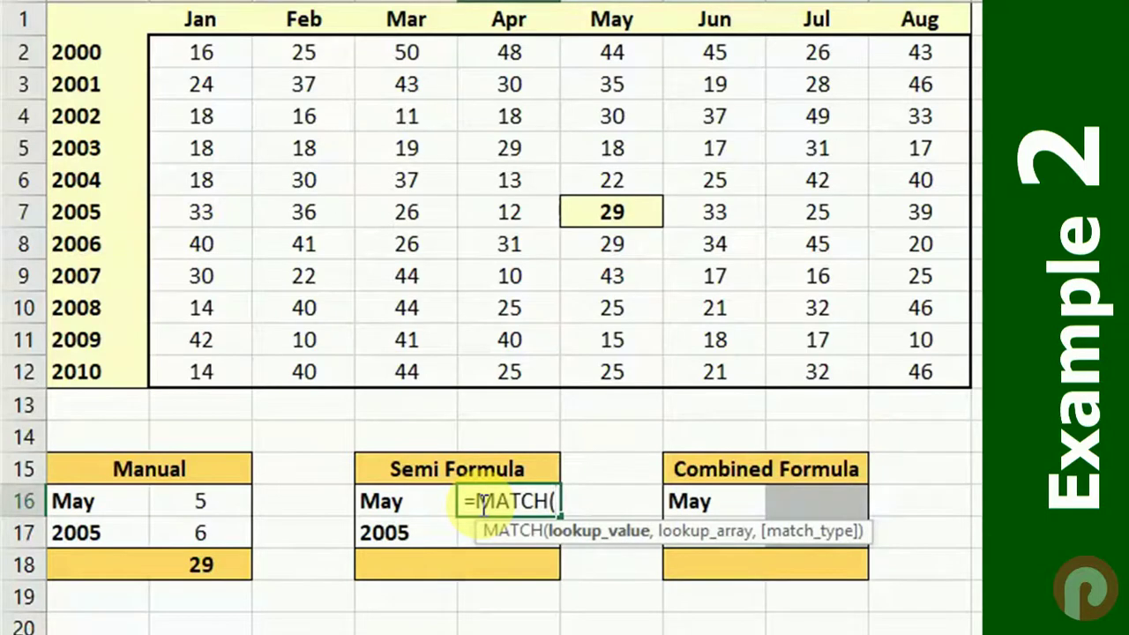
{"action": "left_click", "coordinate": [420, 502]}
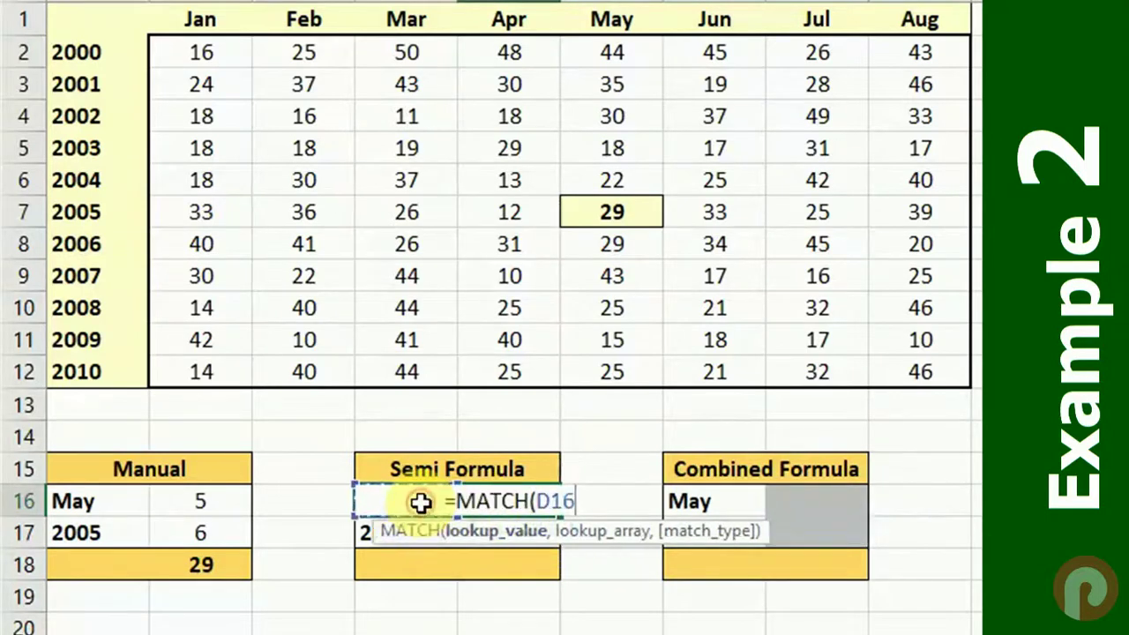
{"action": "type", "text": ","}
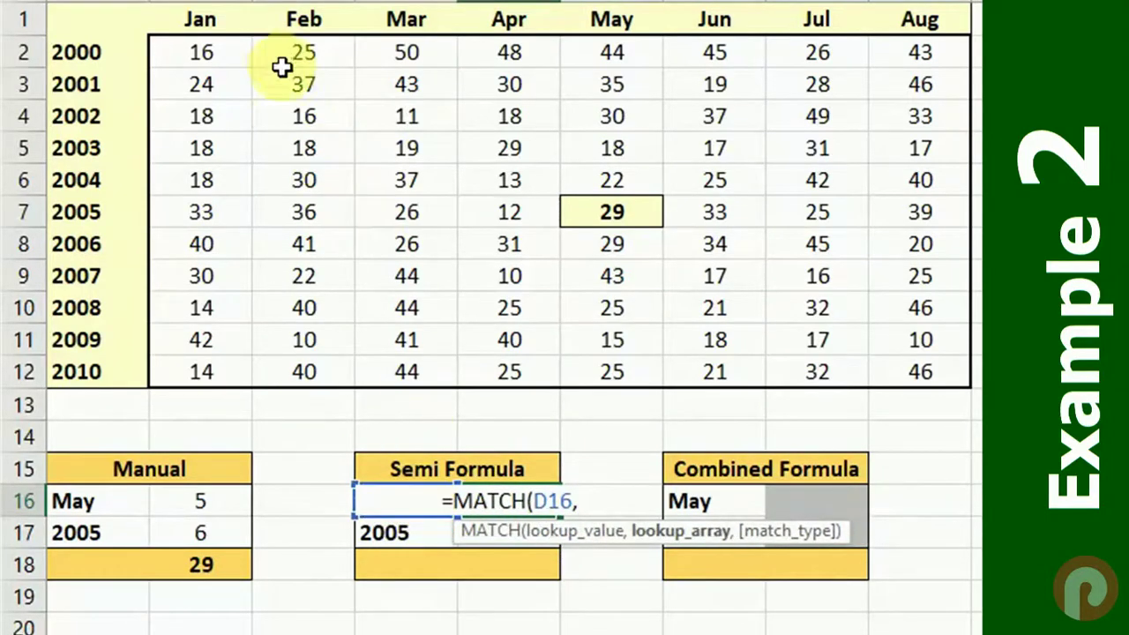
{"action": "left_click_drag", "start_coordinate": [211, 19], "coordinate": [923, 9]}
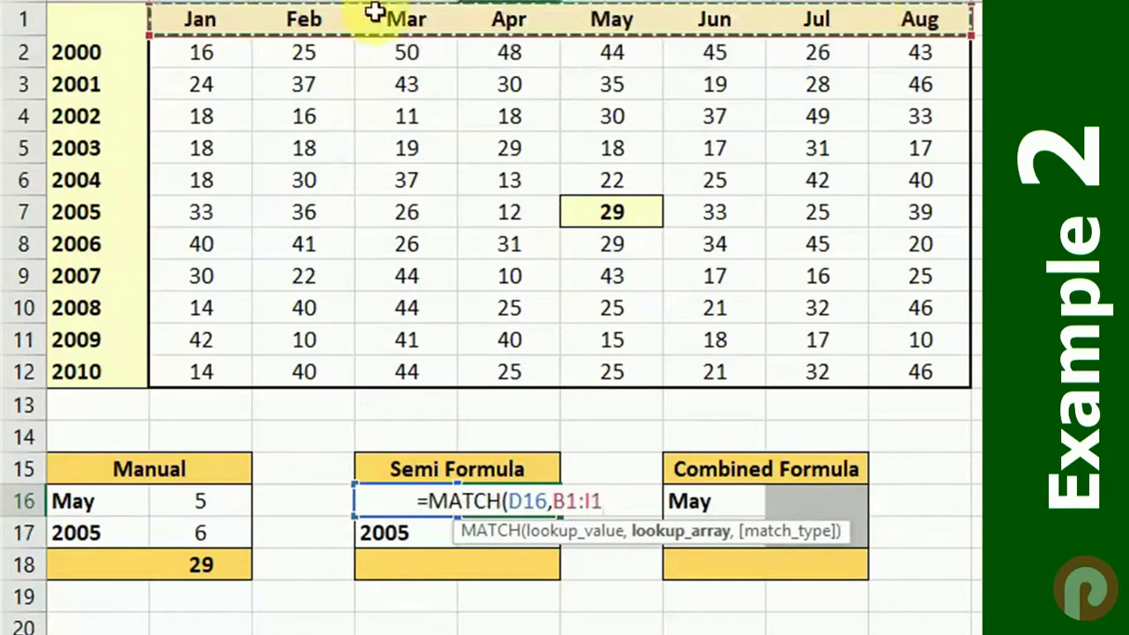
{"action": "type", "text": ","}
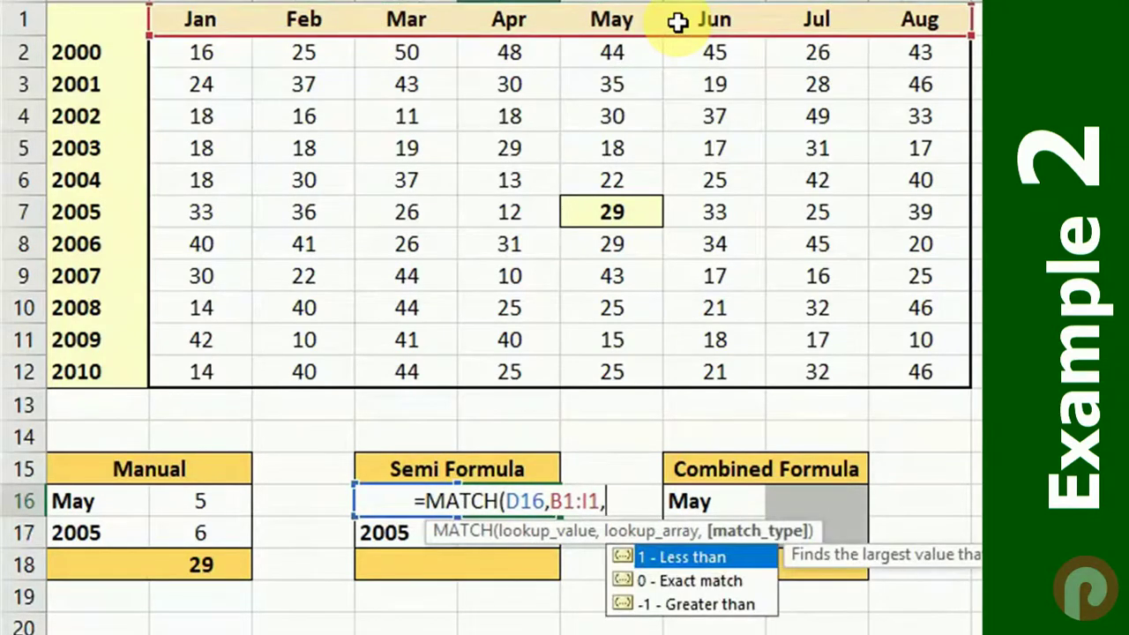
{"action": "type", "text": "0)"}
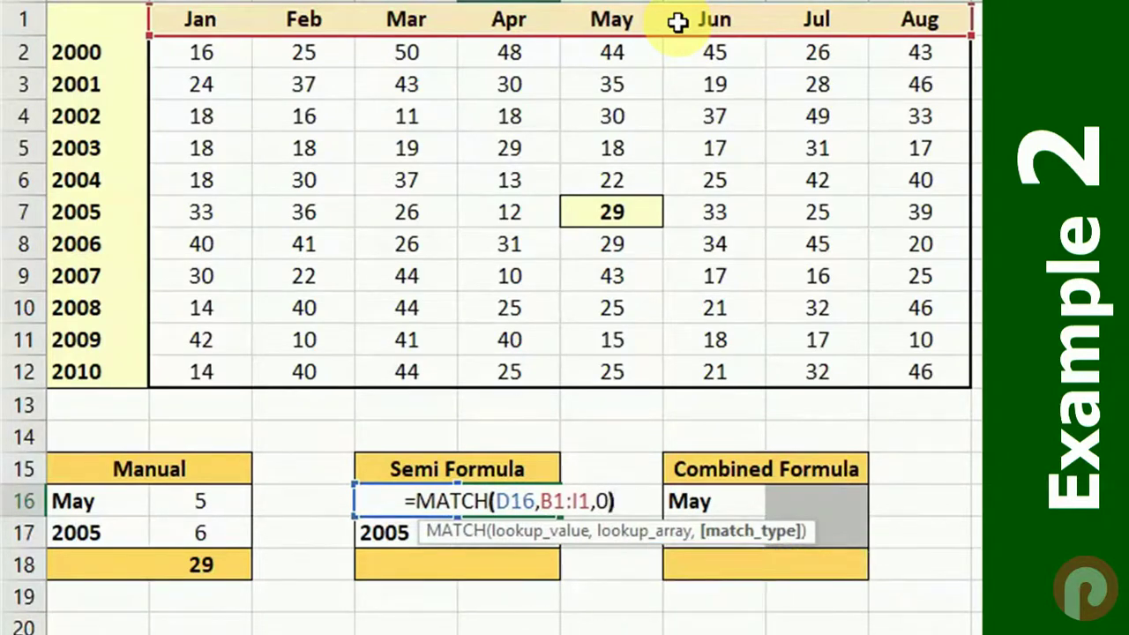
{"action": "key", "text": "Return"}
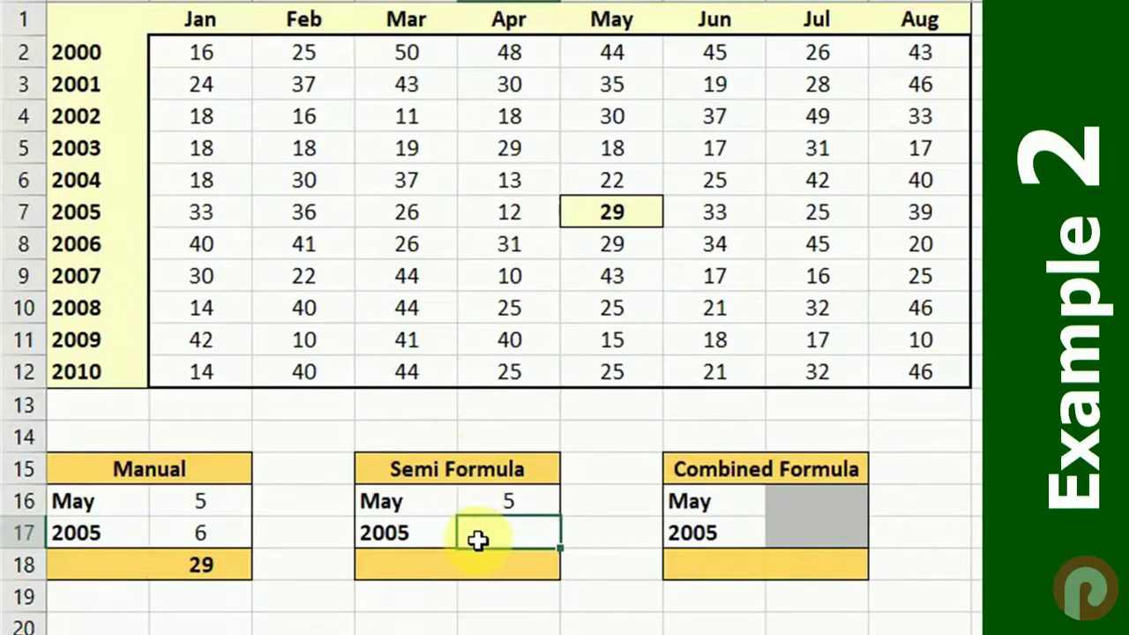
Enter =MATCH(D17,A2:A12,0) beside 2005 in the Semi Formula box, returning 6.
{"action": "type", "text": "=match"}
{"action": "key", "text": "Tab"}
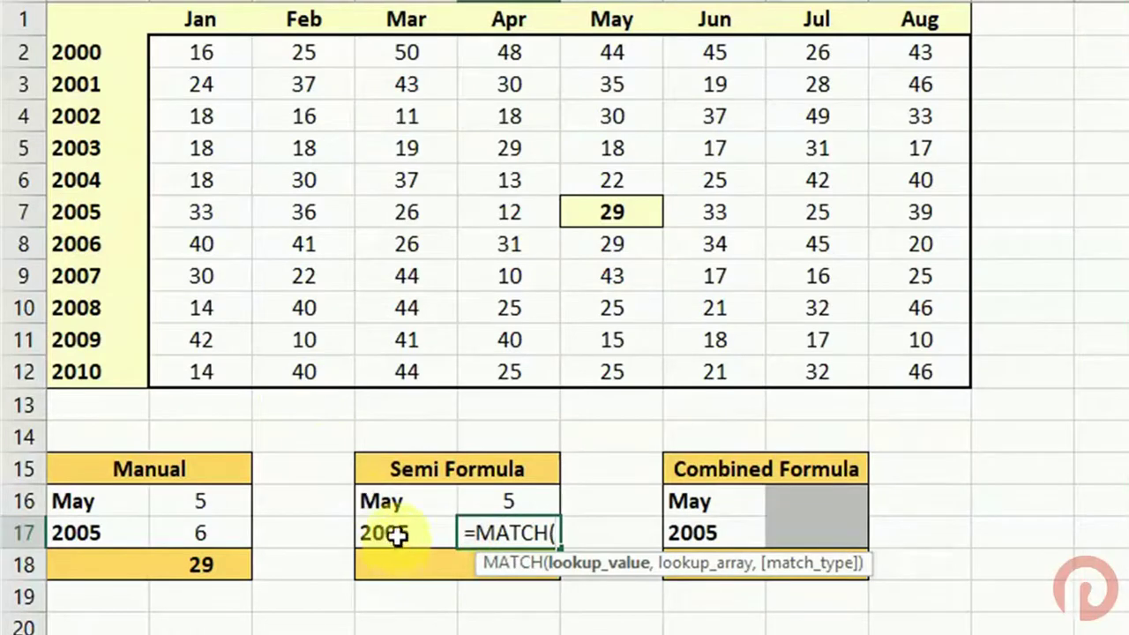
{"action": "left_click", "coordinate": [397, 535]}
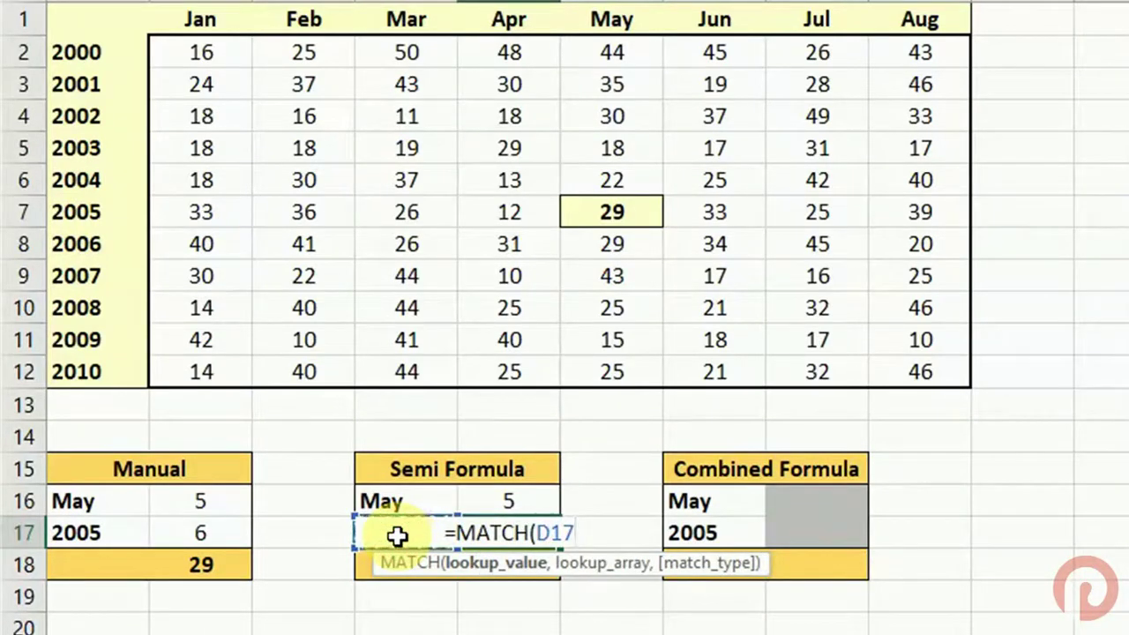
{"action": "type", "text": ","}
{"action": "mouse_move", "coordinate": [109, 50]}
{"action": "left_mouse_down"}
{"action": "mouse_move", "coordinate": [106, 276]}
{"action": "mouse_move", "coordinate": [119, 372]}
{"action": "left_mouse_up"}
{"action": "type", "text": ","}
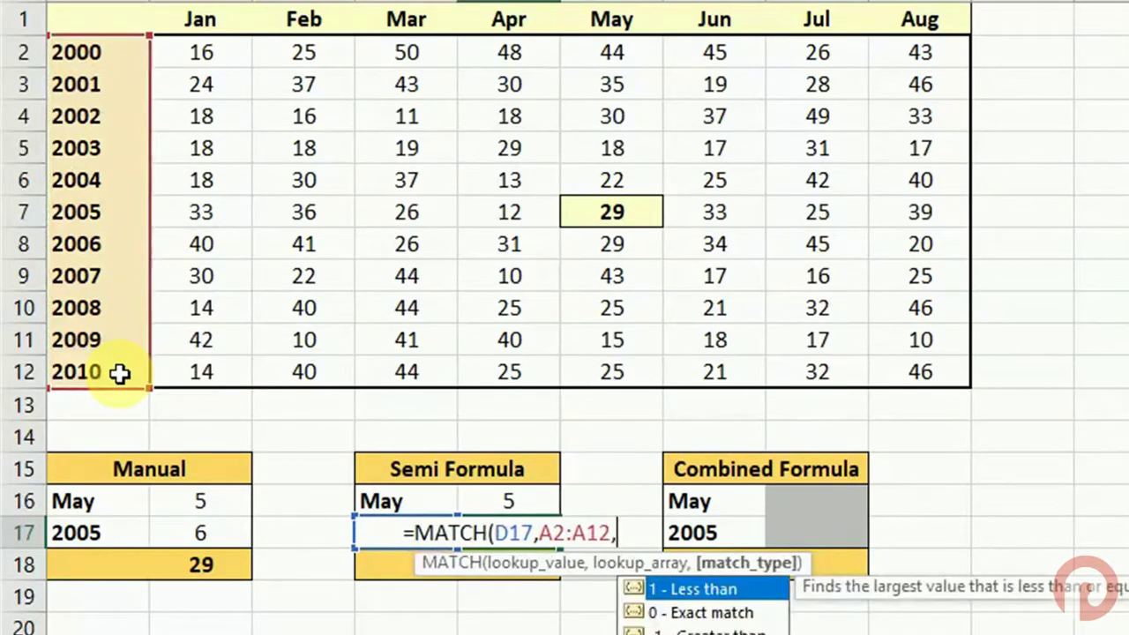
{"action": "type", "text": "0"}
{"action": "key", "text": "Return"}
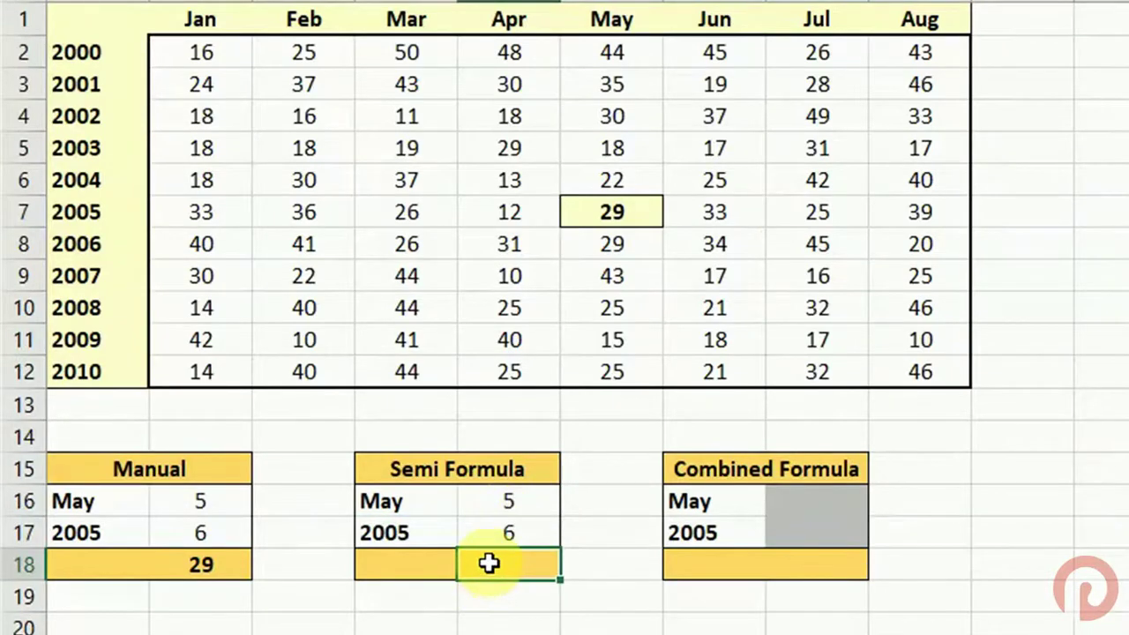
Enter =INDEX(B2:I12,E17,E16) in the Semi Formula result cell, returning 29.
{"action": "type", "text": "=inde"}
{"action": "key", "text": "Tab"}
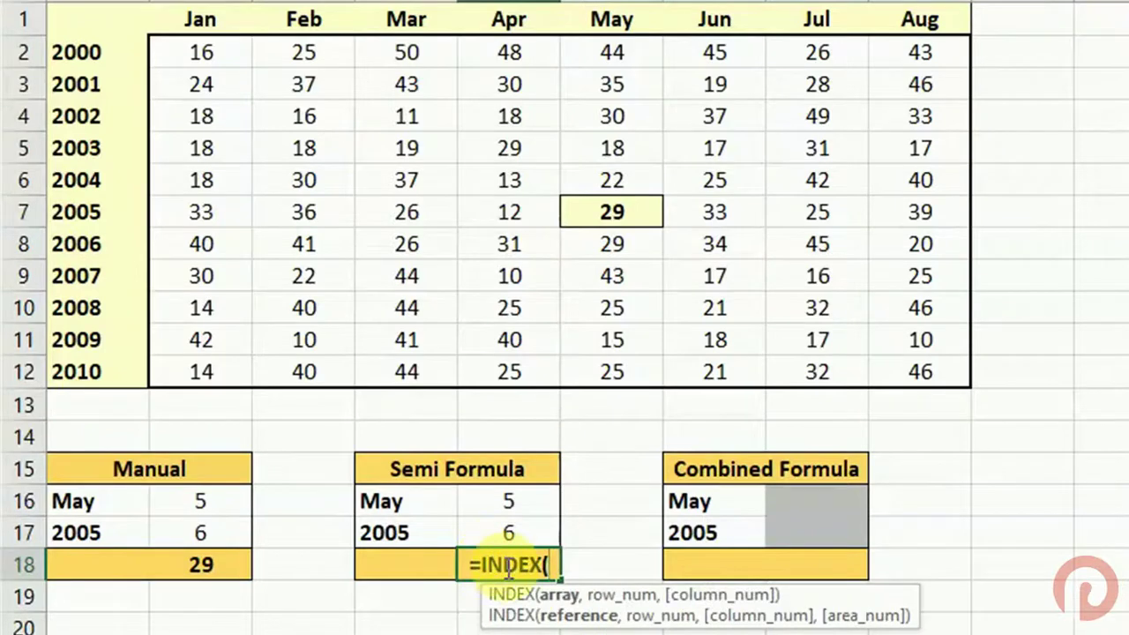
{"action": "mouse_move", "coordinate": [221, 55]}
{"action": "left_mouse_down"}
{"action": "mouse_move", "coordinate": [879, 386]}
{"action": "mouse_move", "coordinate": [898, 375]}
{"action": "left_mouse_up"}
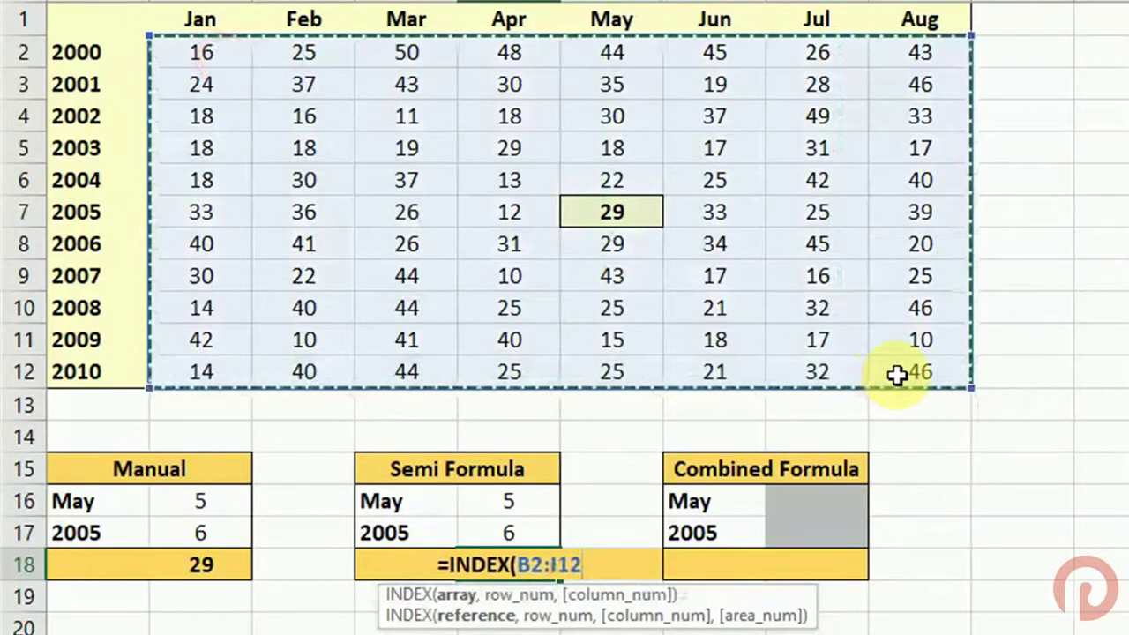
{"action": "type", "text": ","}
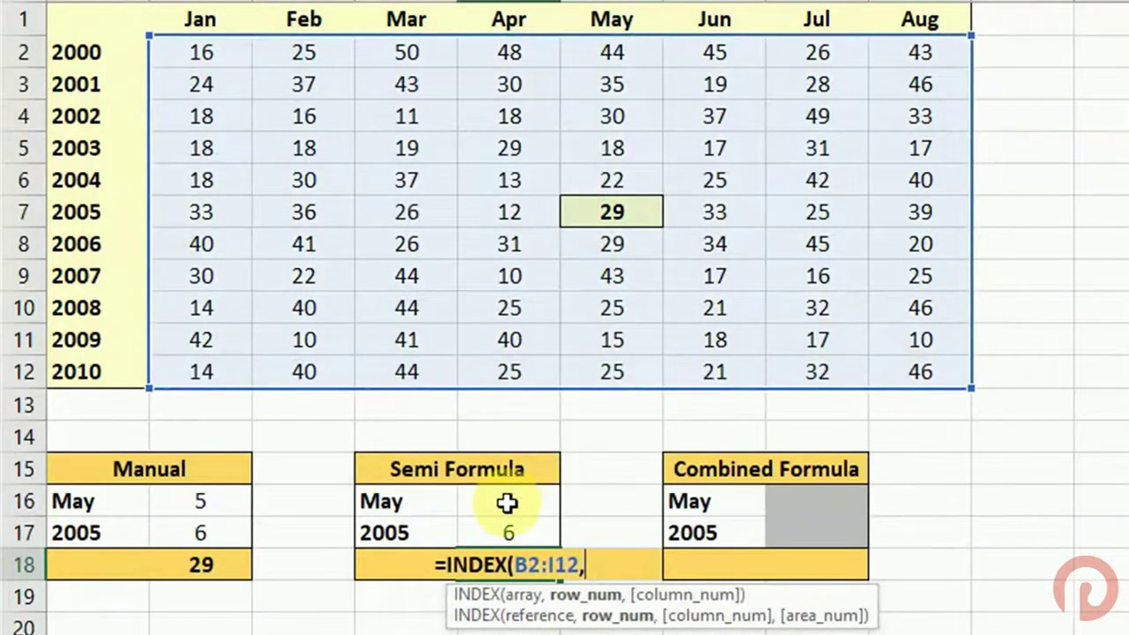
{"action": "left_click", "coordinate": [507, 502]}
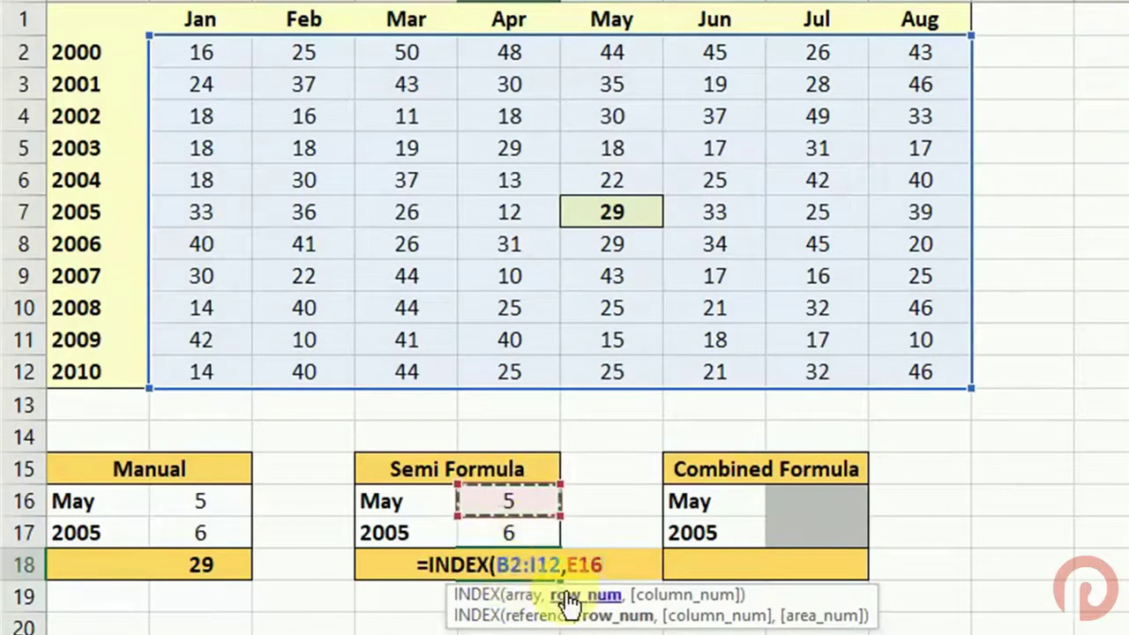
{"action": "left_click", "coordinate": [504, 533]}
{"action": "type", "text": ","}
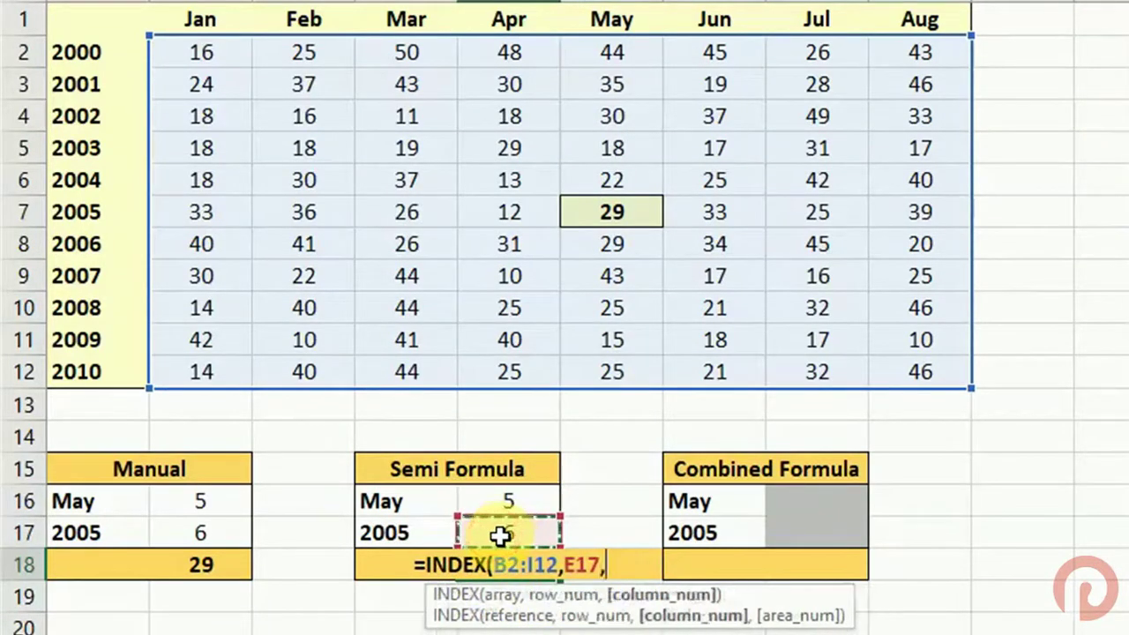
{"action": "left_click", "coordinate": [504, 501]}
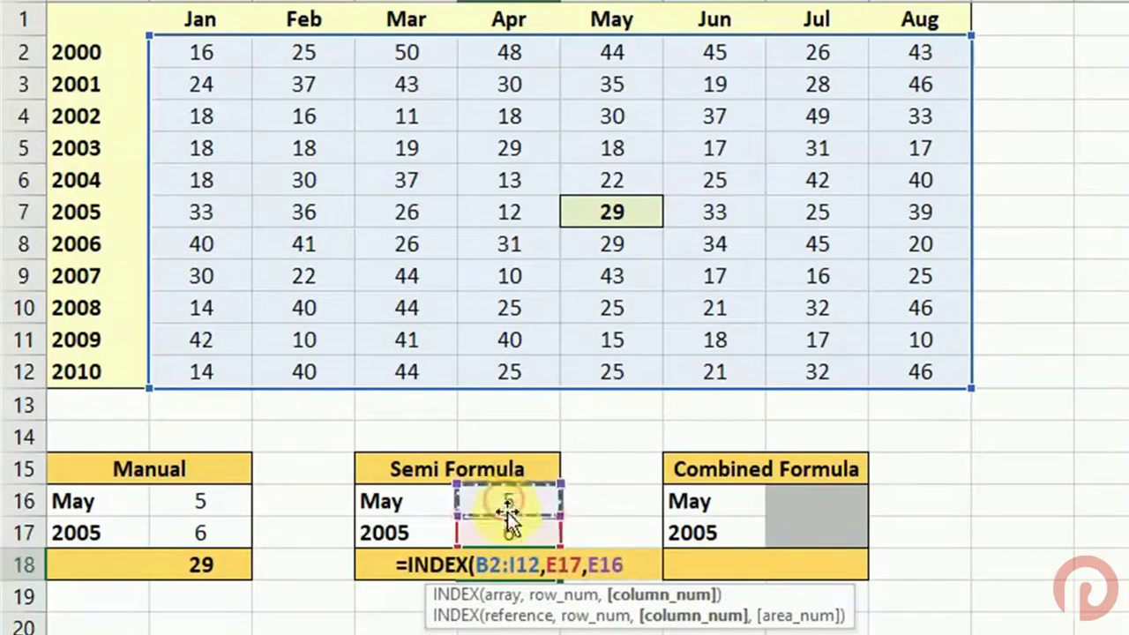
{"action": "type", "text": ")"}
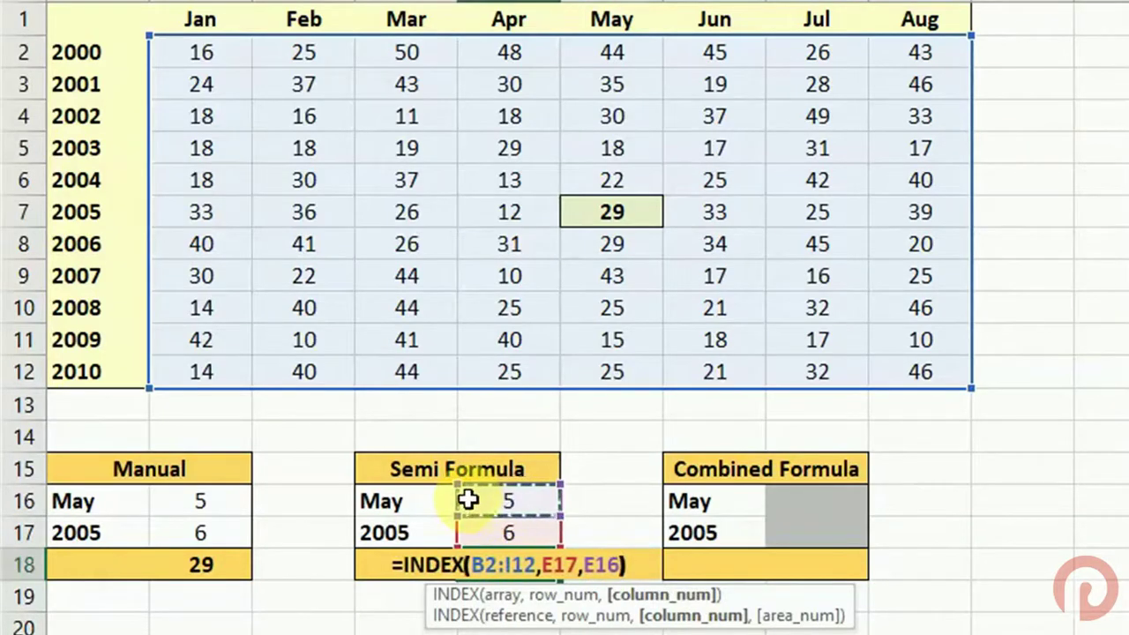
{"action": "key", "text": "Return"}
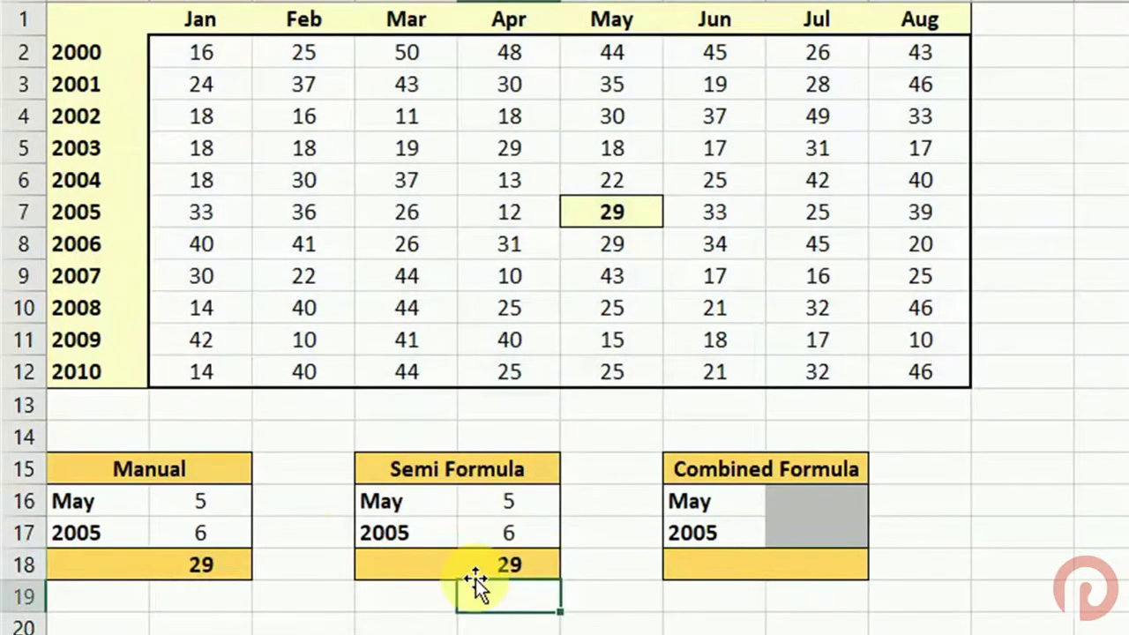
{"action": "left_click", "coordinate": [511, 501]}
Inspect the Semi Formula box's two MATCH formulas and INDEX formula without changing them.
{"action": "double_click", "coordinate": [511, 501]}
{"action": "double_click", "coordinate": [514, 532]}
{"action": "double_click", "coordinate": [513, 561]}
{"action": "key", "text": "Escape"}
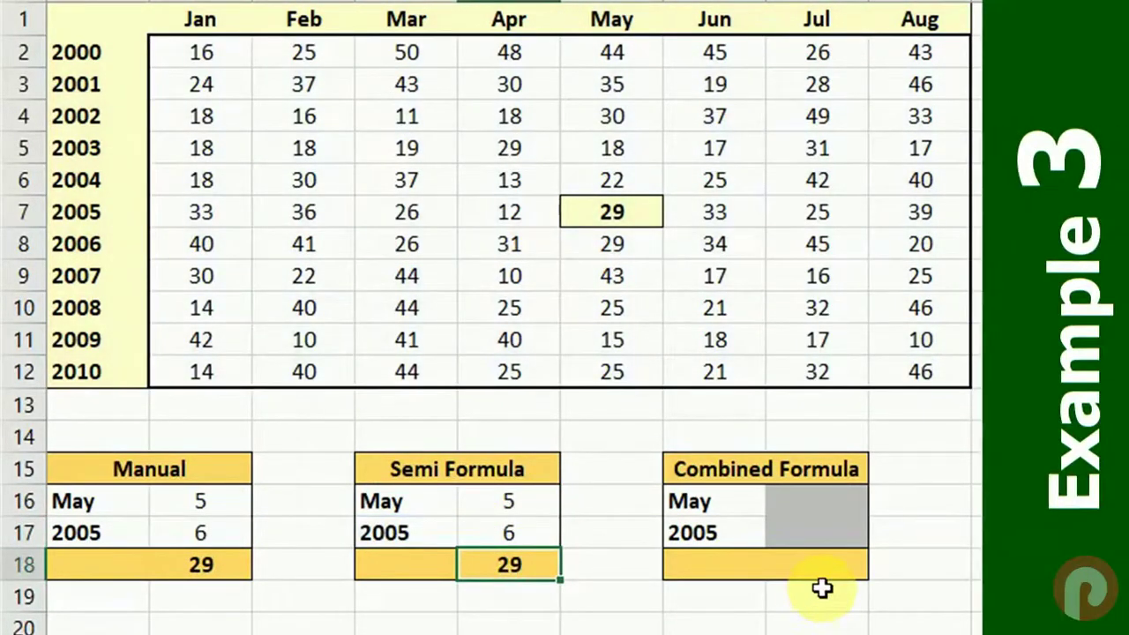
Start =INDEX(B2:I12,MATCH( in the empty Combined Formula result cell.
{"action": "left_click", "coordinate": [823, 566]}
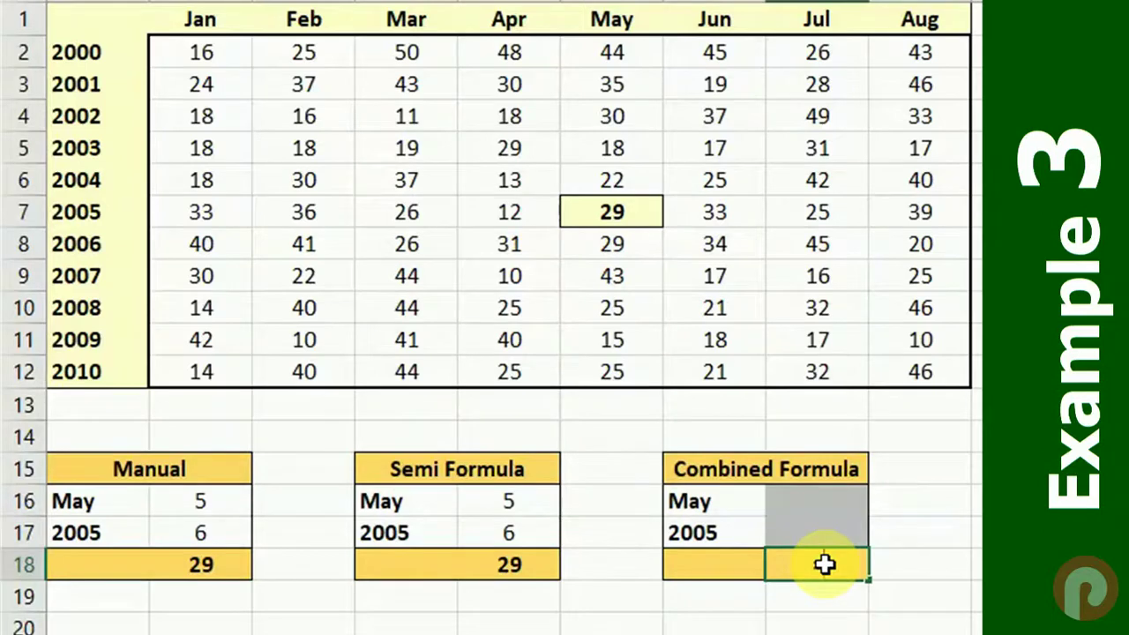
{"action": "type", "text": "=inde"}
{"action": "key", "text": "Tab"}
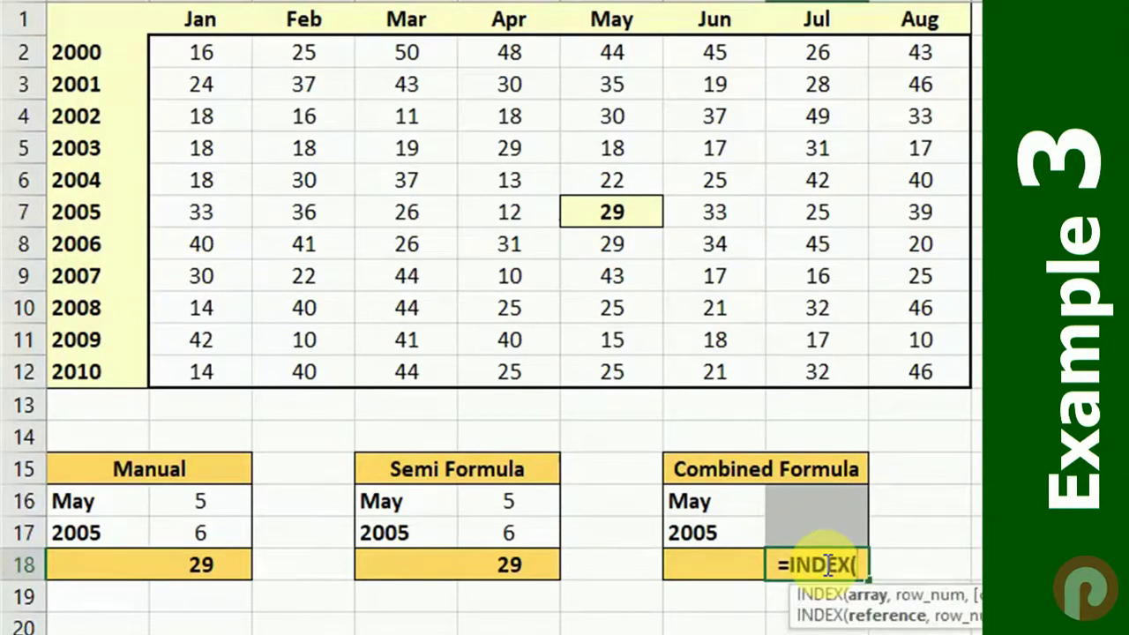
{"action": "left_click_drag", "start_coordinate": [201, 51], "coordinate": [886, 383]}
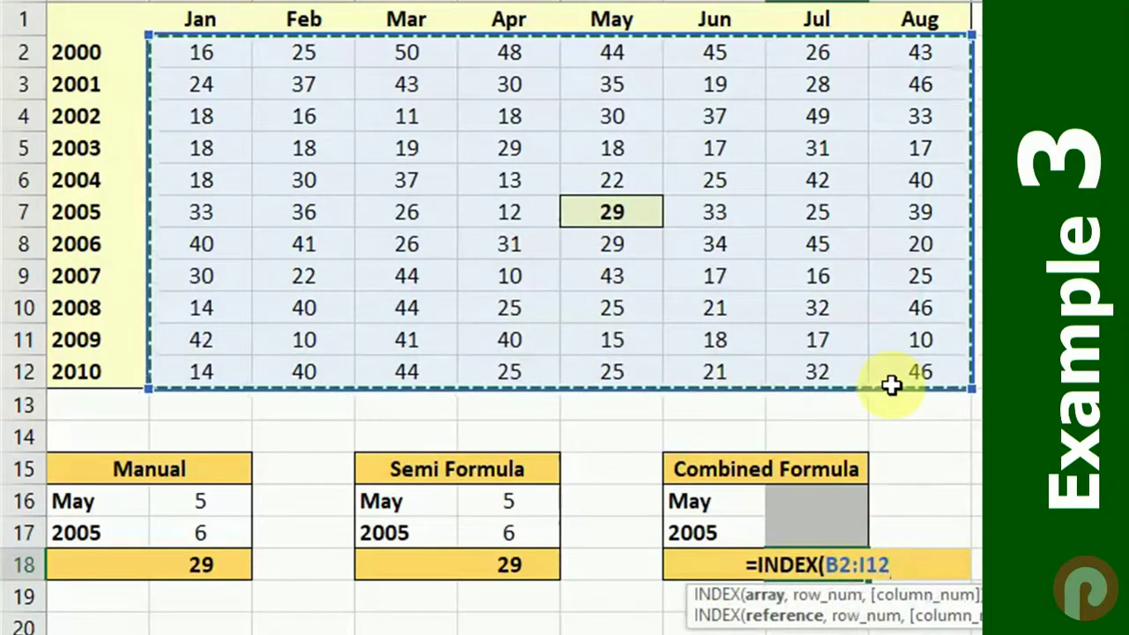
{"action": "type", "text": ","}
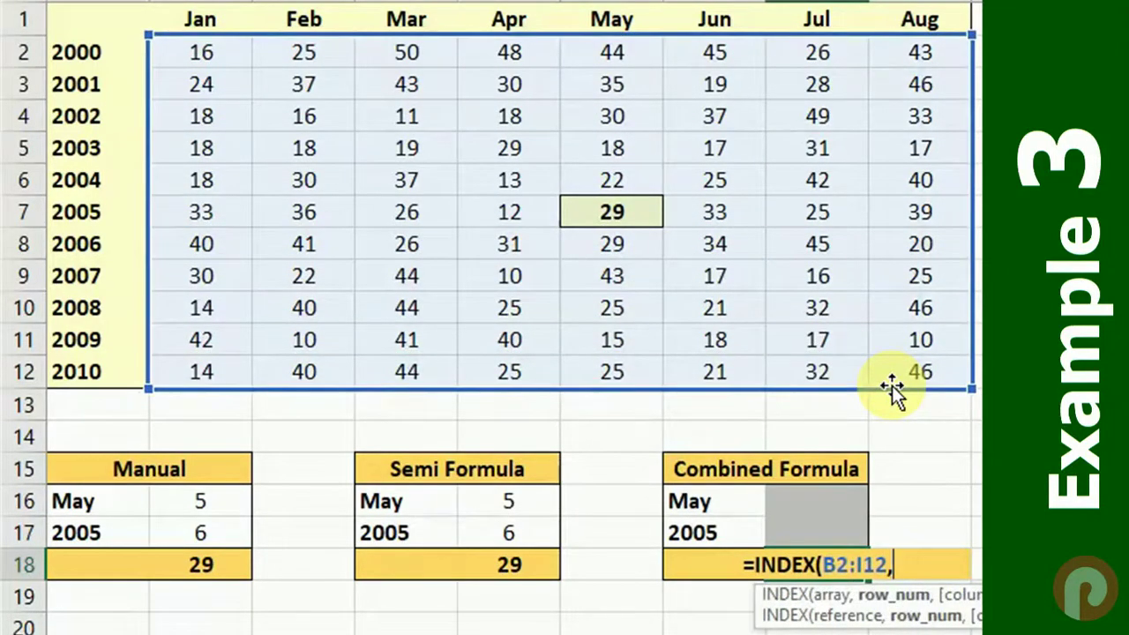
{"action": "type", "text": "match"}
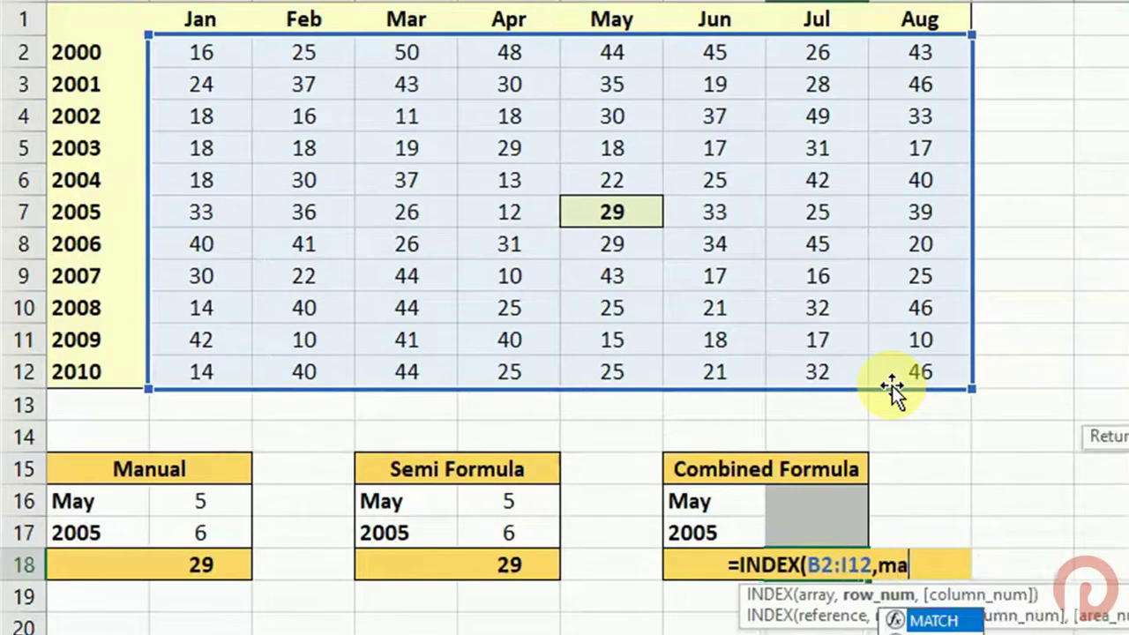
{"action": "key", "text": "Tab"}
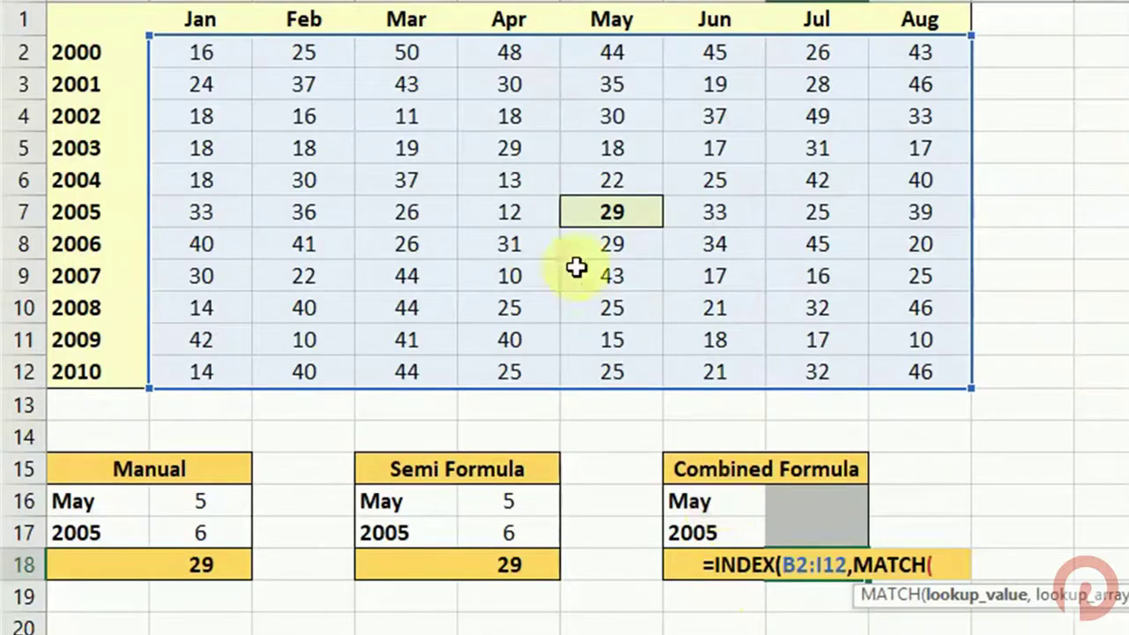
Add MATCH(G17,A2:A12,0) as the row argument, then begin a second MATCH for the column.
{"action": "left_click", "coordinate": [741, 531]}
{"action": "type", "text": ","}
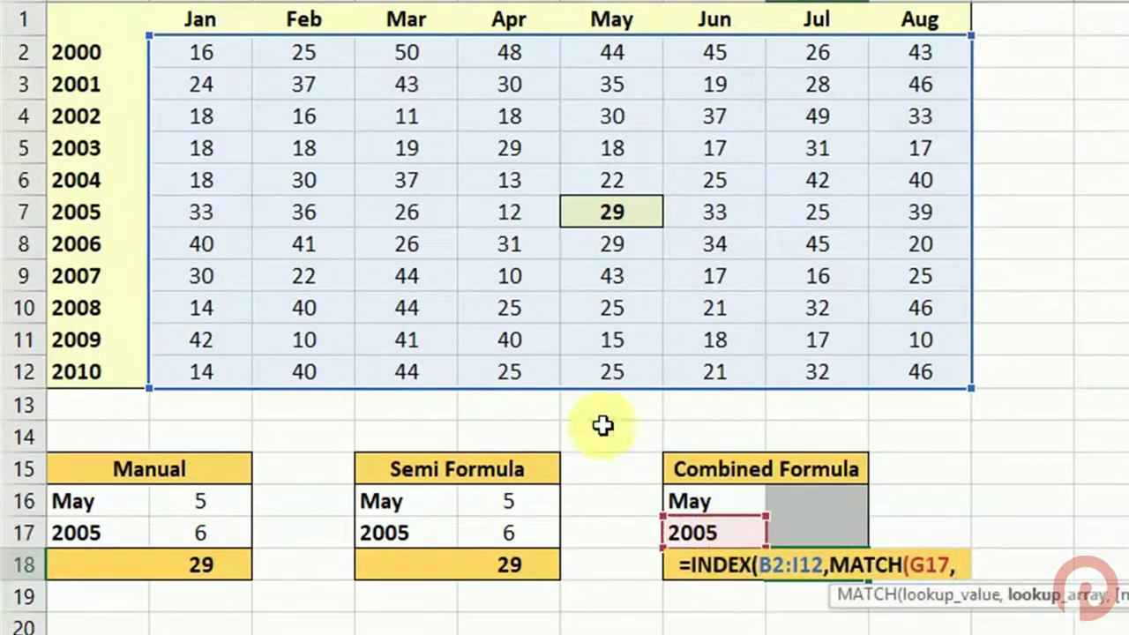
{"action": "left_click_drag", "start_coordinate": [123, 55], "coordinate": [130, 367]}
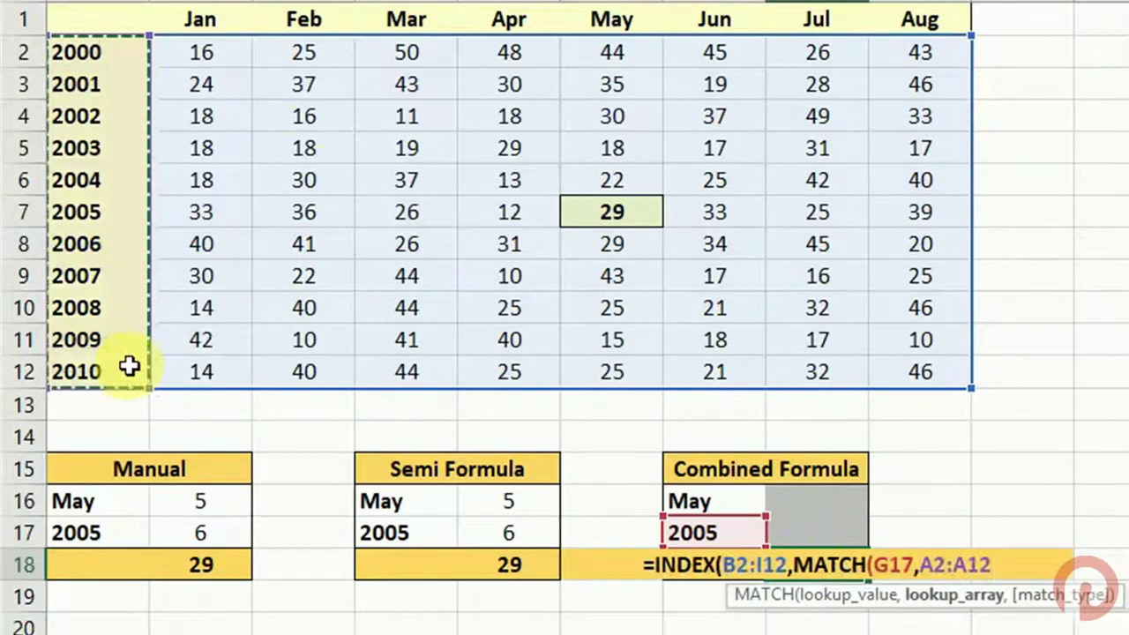
{"action": "type", "text": ",0)"}
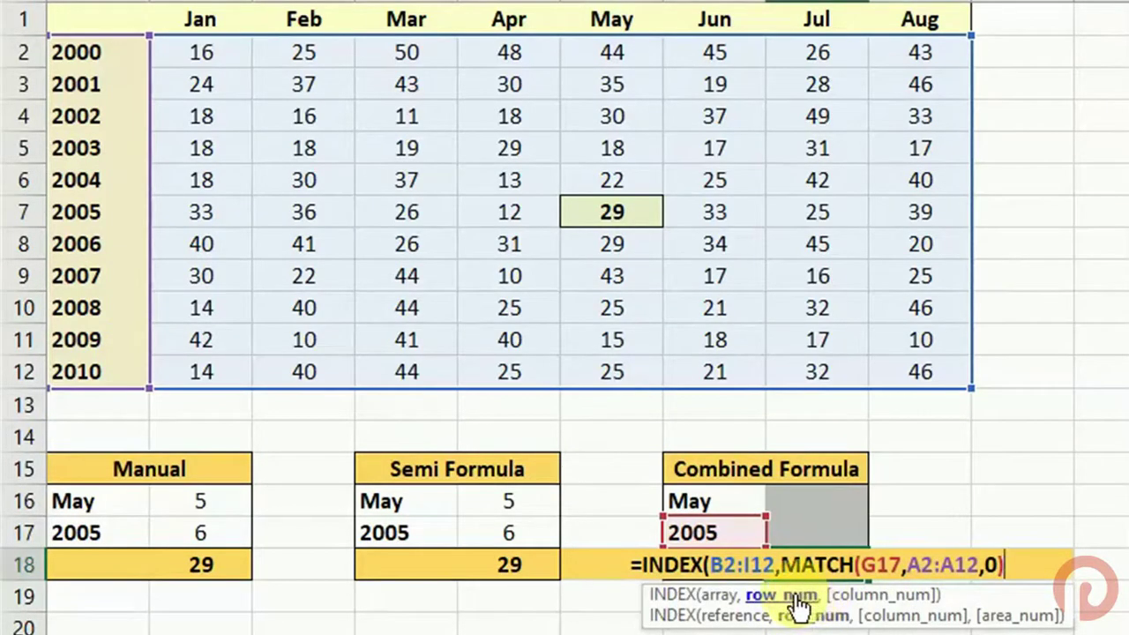
{"action": "type", "text": ","}
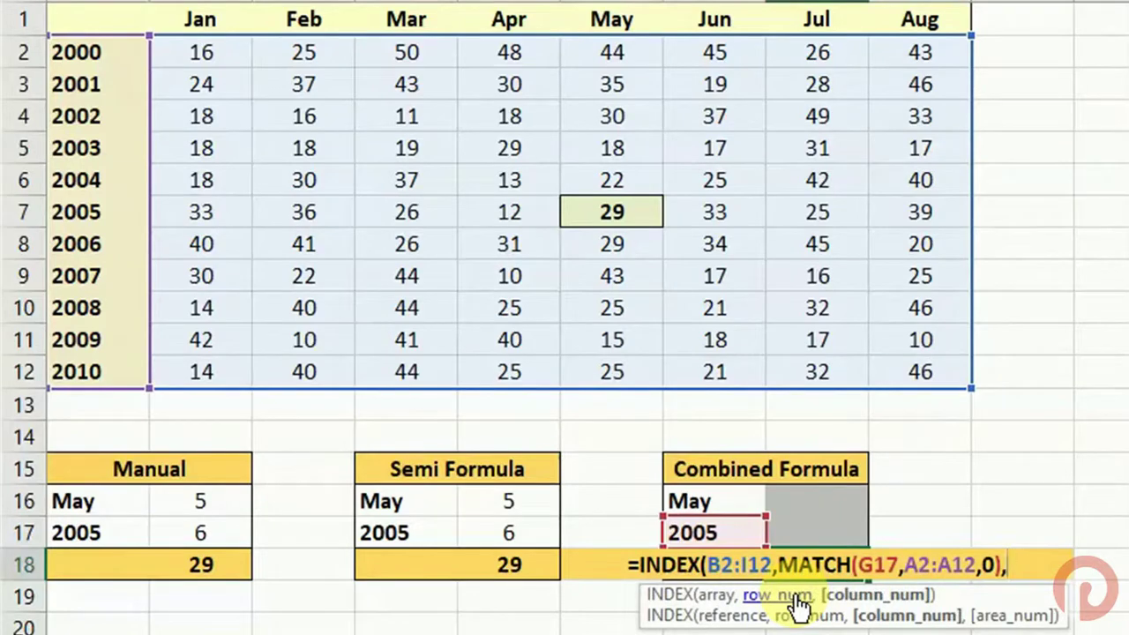
{"action": "type", "text": "match"}
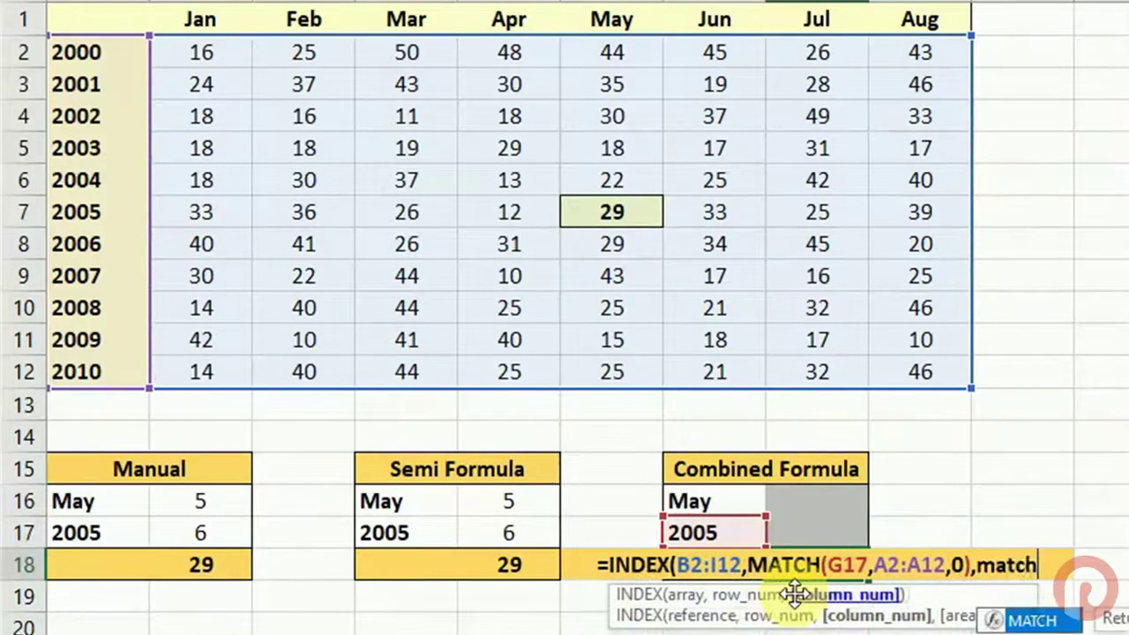
{"action": "key", "text": "Tab"}
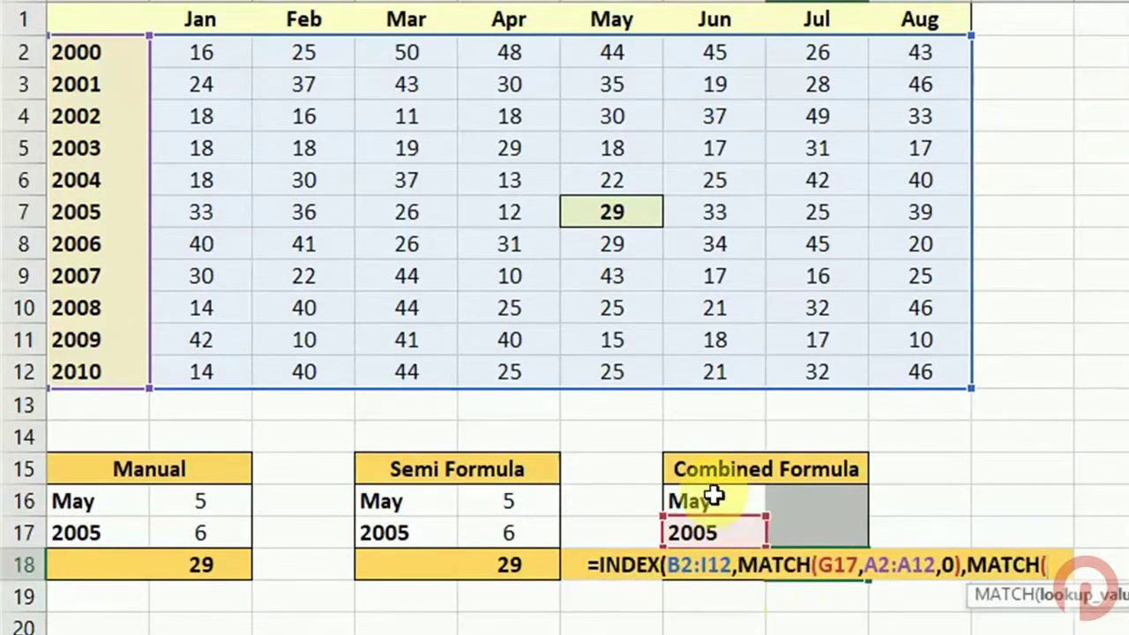
Finish the column argument as MATCH(G16,B1:I1,0) and close the formula, returning 29.
{"action": "left_click", "coordinate": [713, 499]}
{"action": "type", "text": ","}
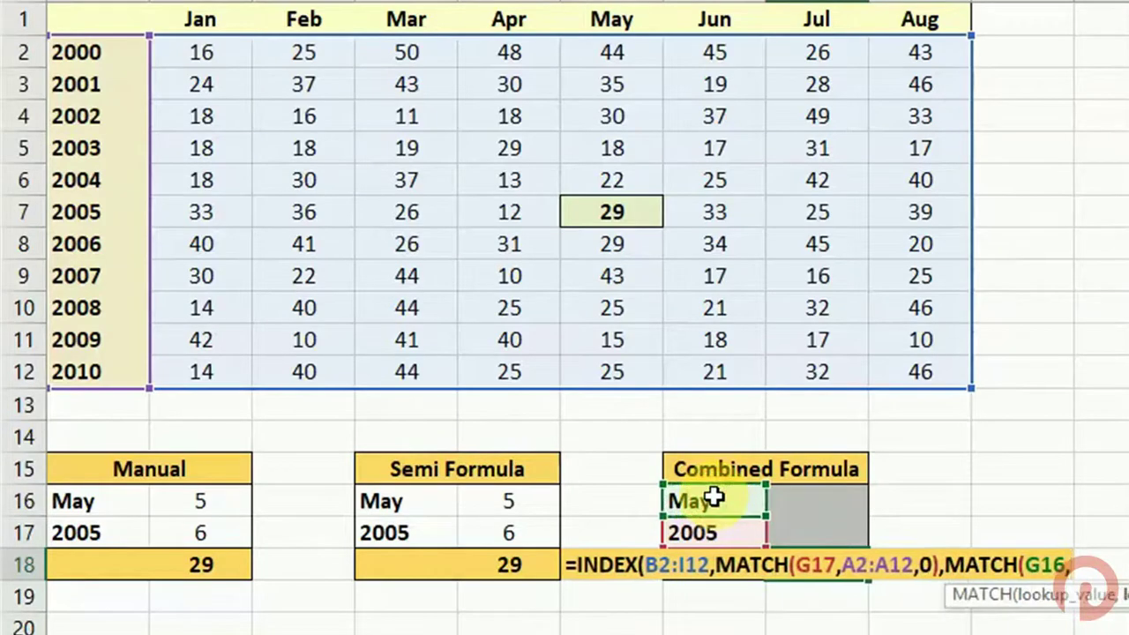
{"action": "left_click_drag", "start_coordinate": [188, 20], "coordinate": [916, 18]}
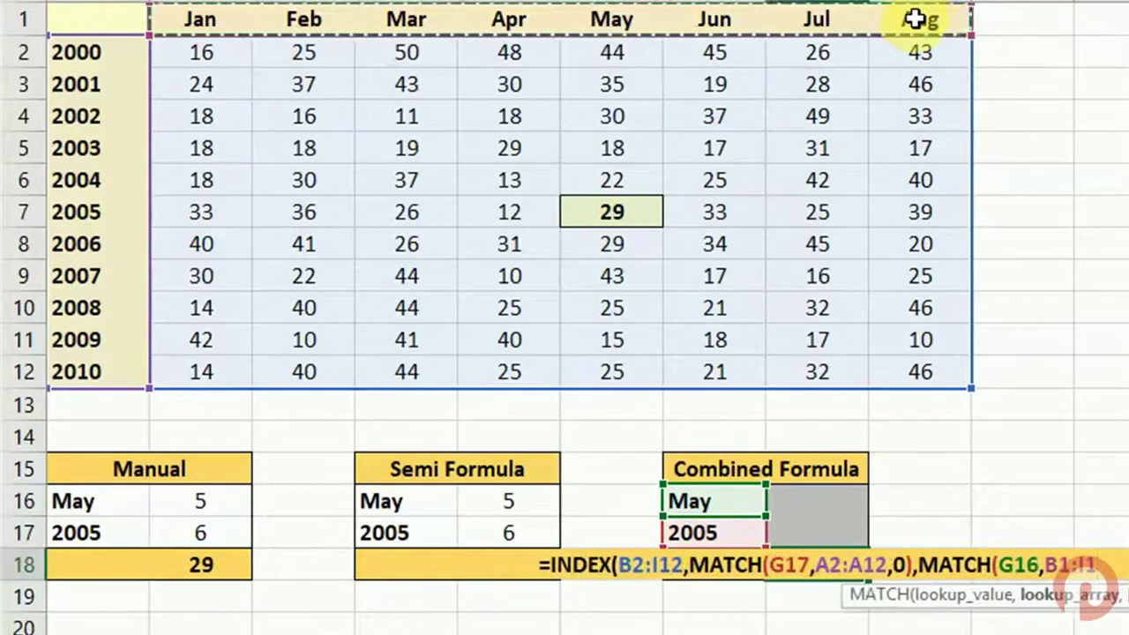
{"action": "type", "text": ",0"}
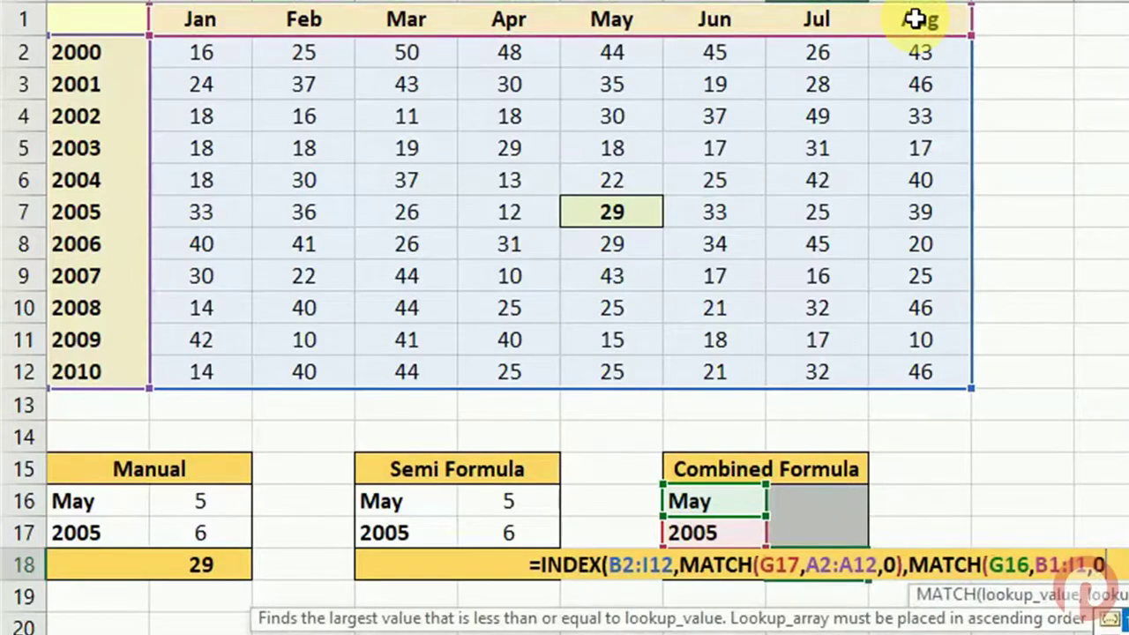
{"action": "type", "text": ")"}
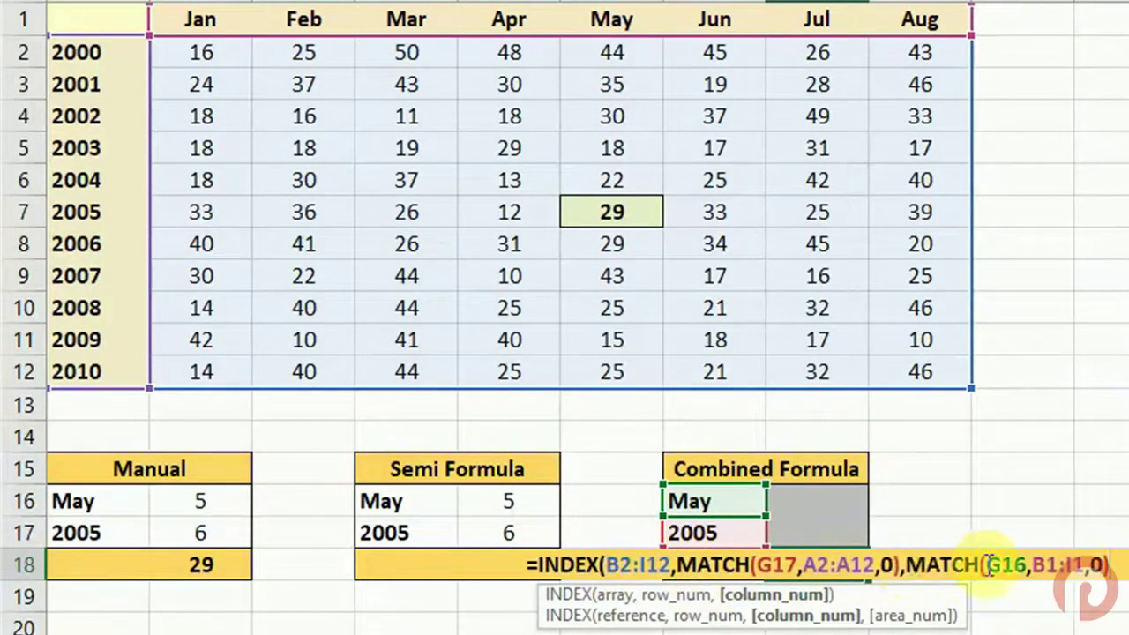
{"action": "type", "text": ")"}
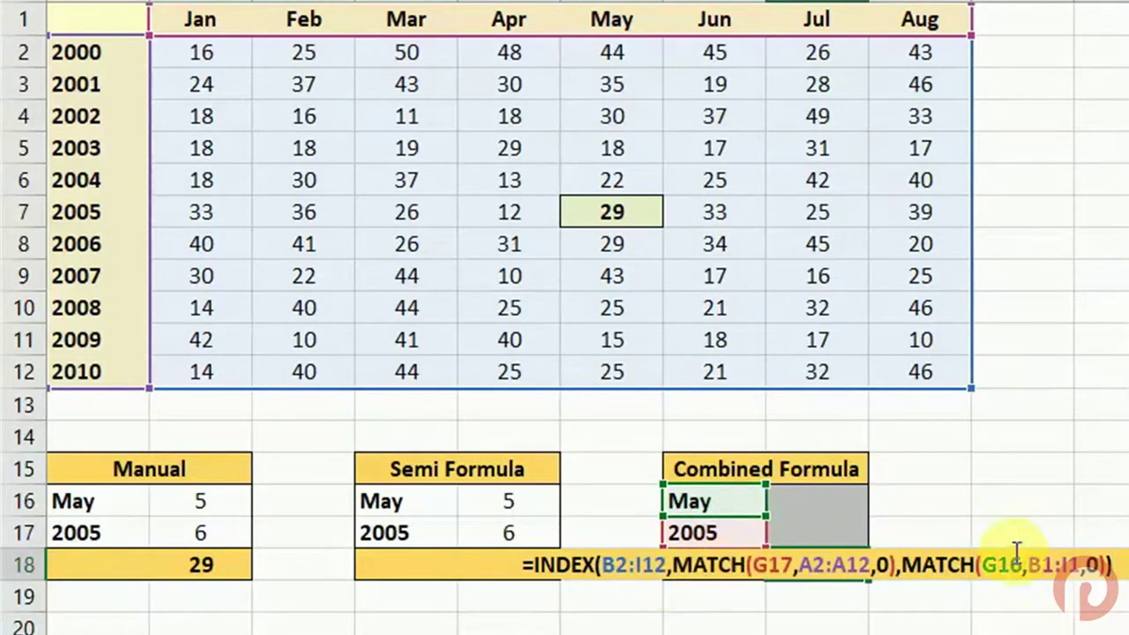
{"action": "key", "text": "Return"}
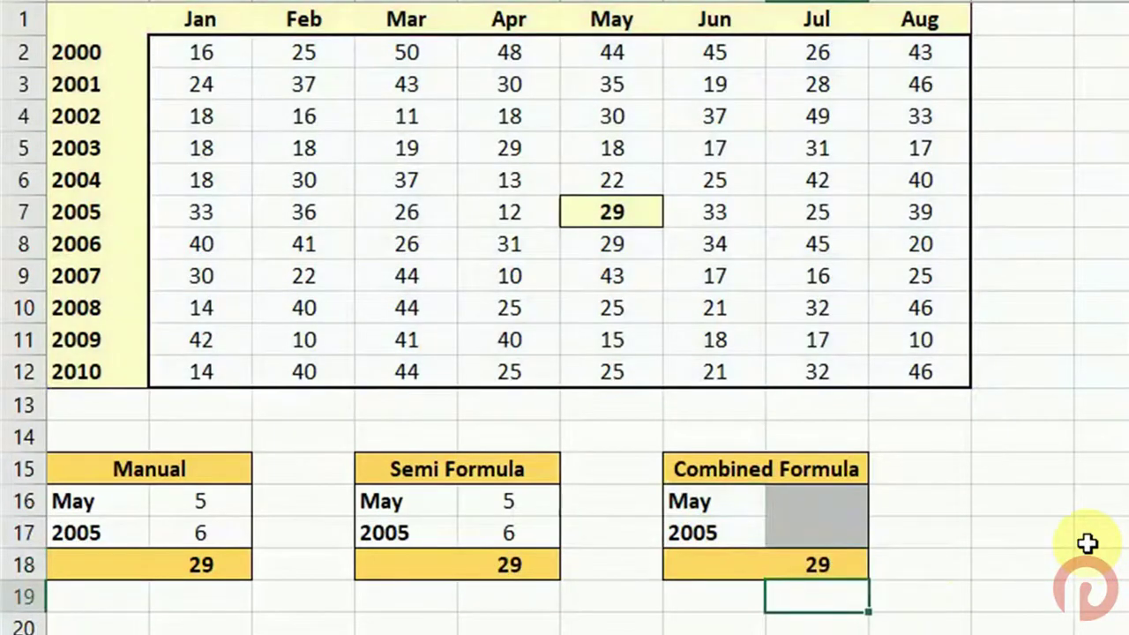
{"action": "left_click", "coordinate": [808, 571]}
{"action": "double_click", "coordinate": [808, 571]}
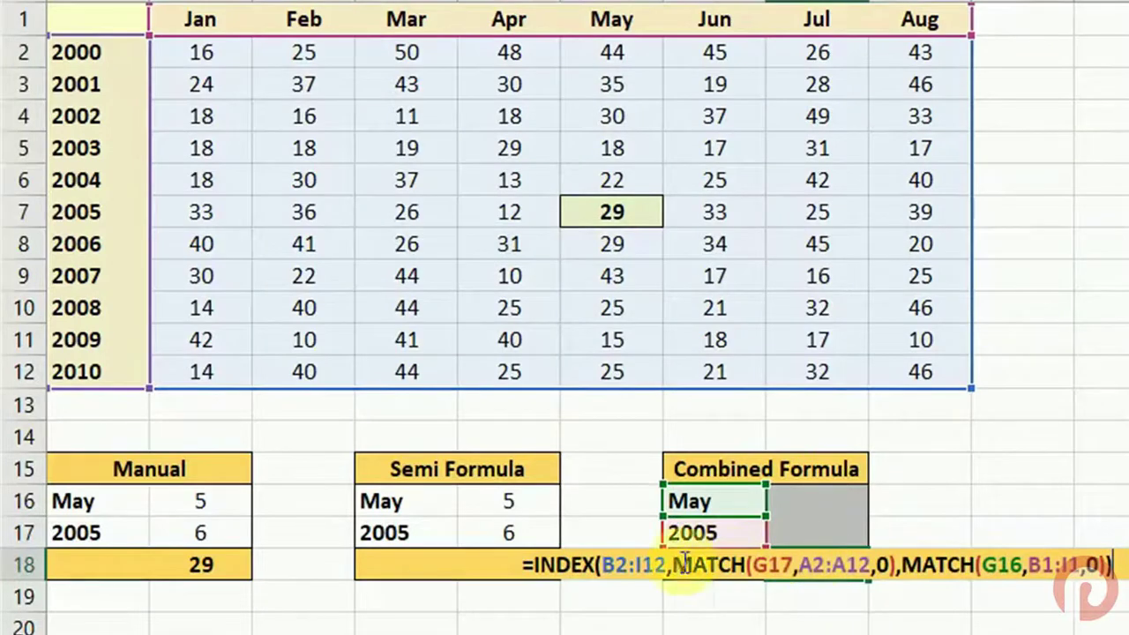
{"action": "key", "text": "Escape"}
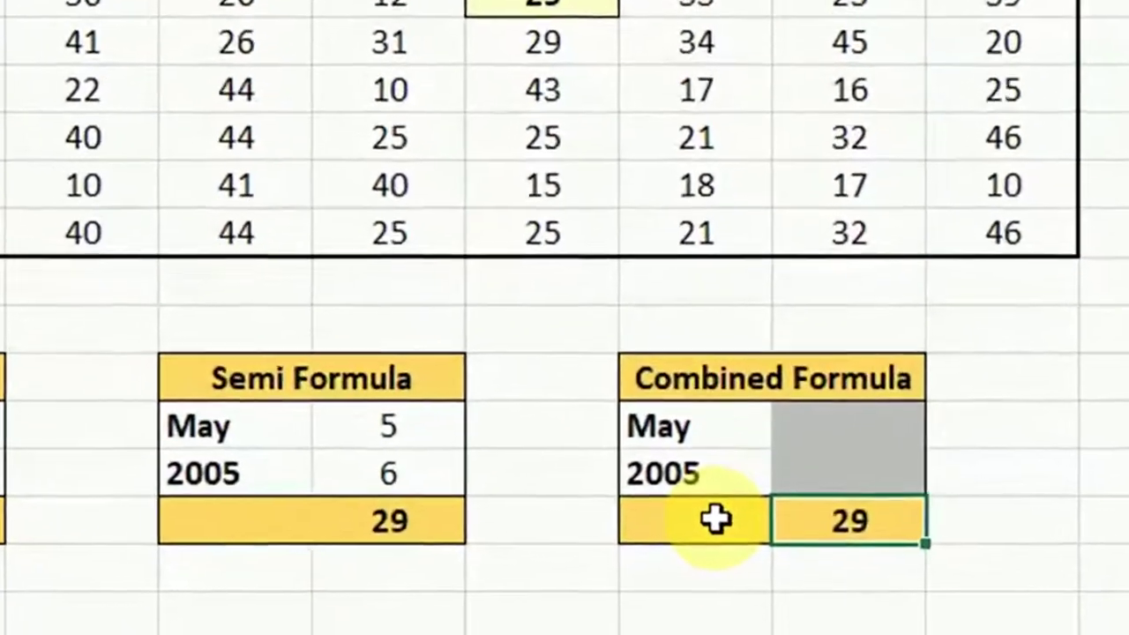
Change the Combined Formula month to Aug and year to 2007, updating the result to 25.
{"action": "left_click", "coordinate": [714, 413]}
{"action": "left_click", "coordinate": [794, 408]}
{"action": "left_click", "coordinate": [648, 547]}
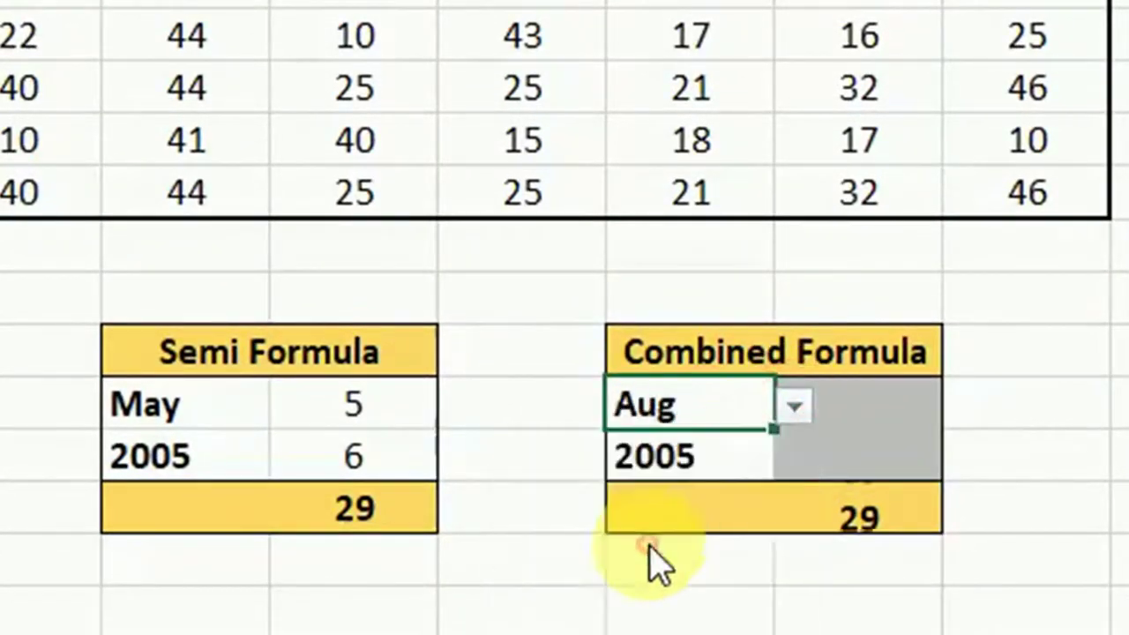
{"action": "left_click", "coordinate": [744, 460]}
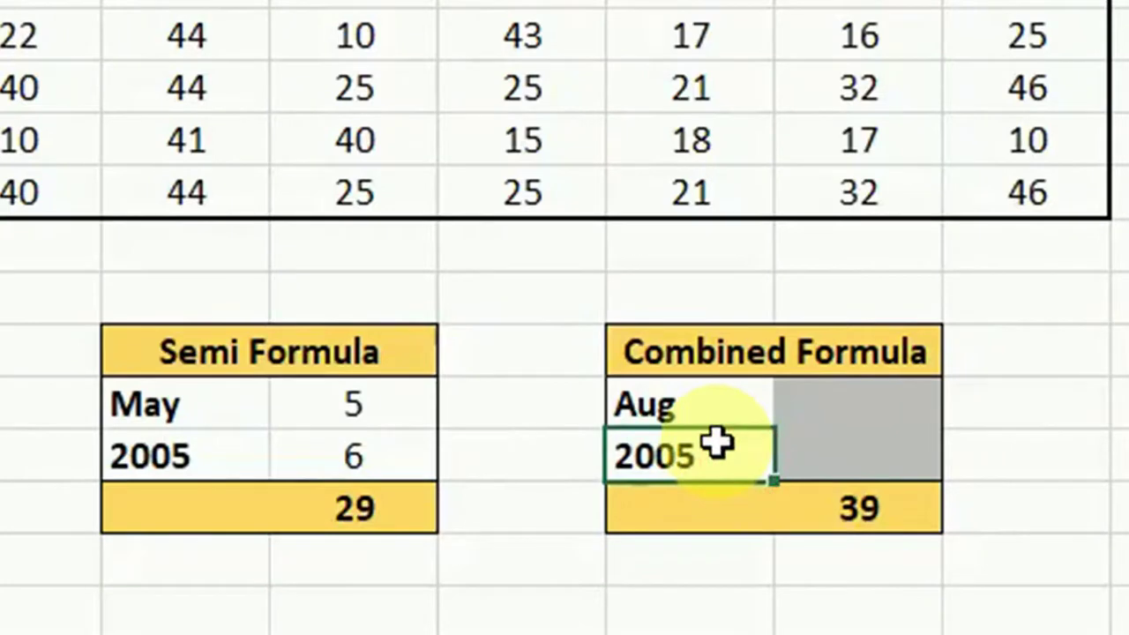
{"action": "type", "text": "2007"}
{"action": "key", "text": "Return"}
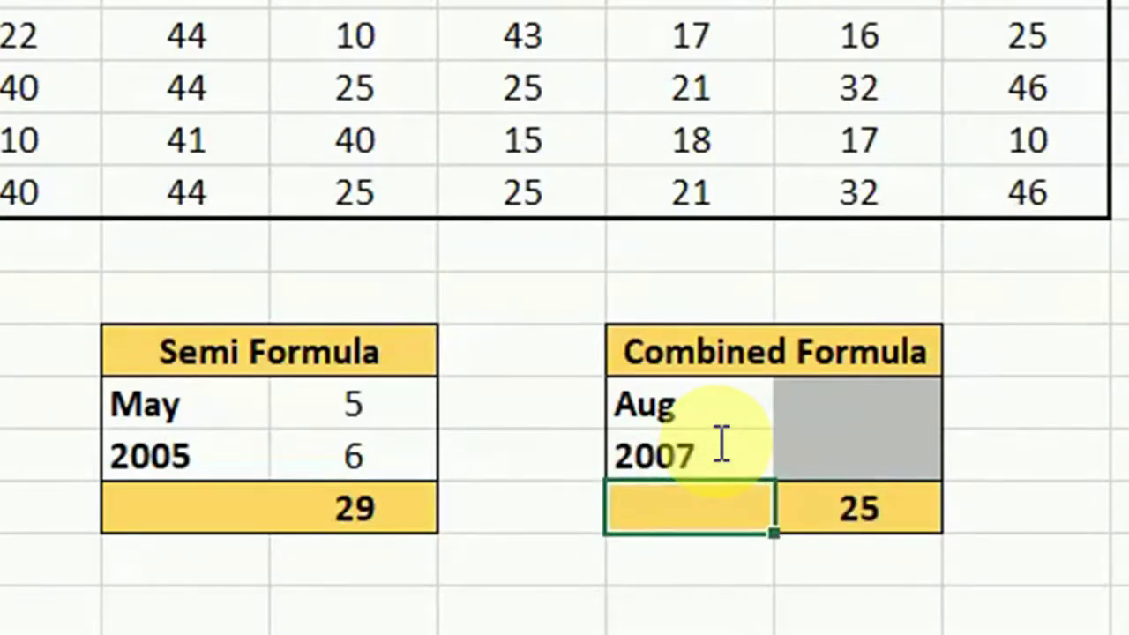